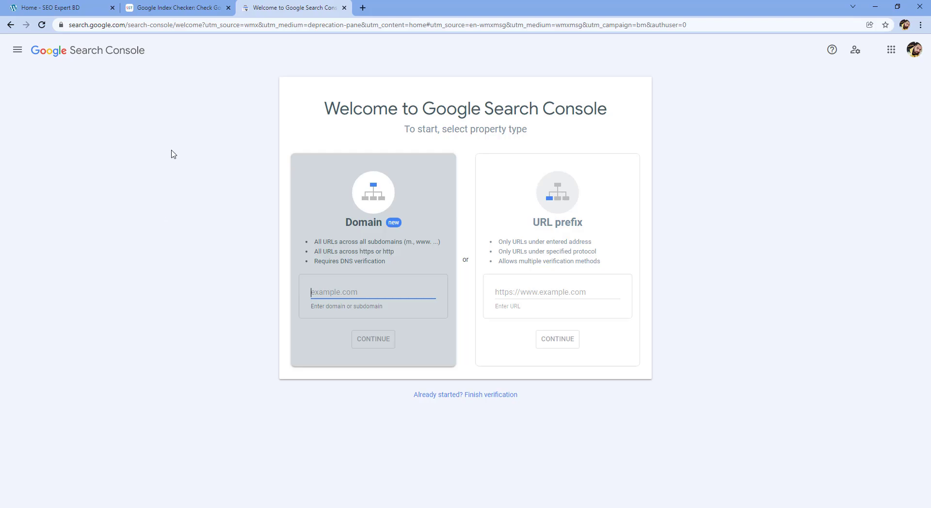
pyautogui.click(92, 8)
pyautogui.click(163, 27)
pyautogui.hotkey('ctrl', 'c')
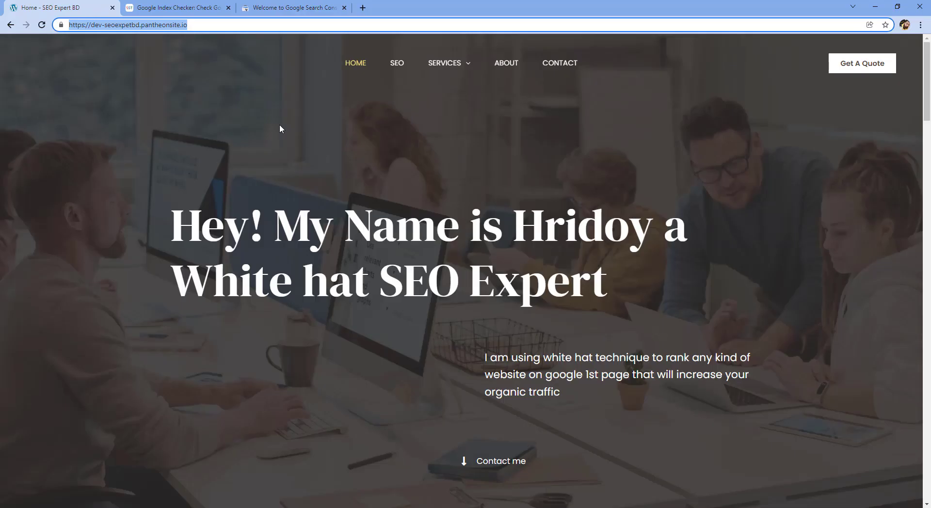
pyautogui.click(264, 9)
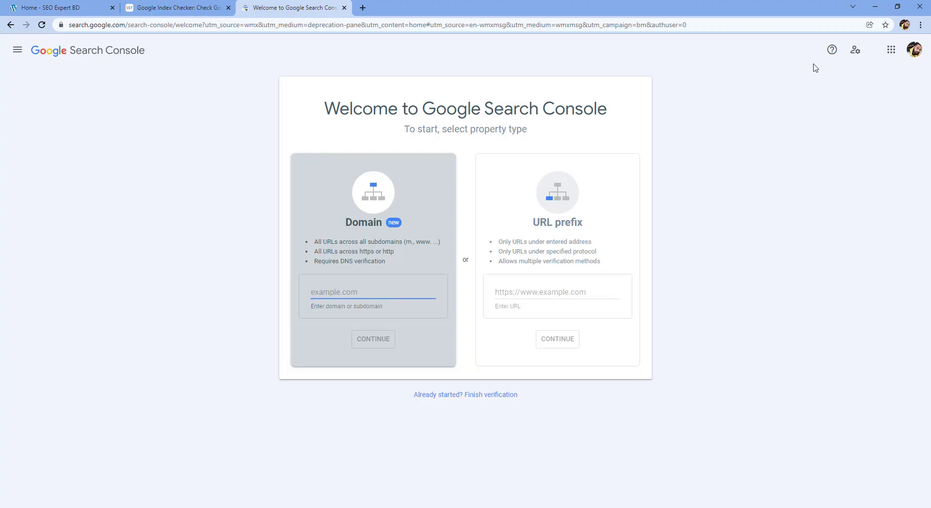
pyautogui.click(544, 289)
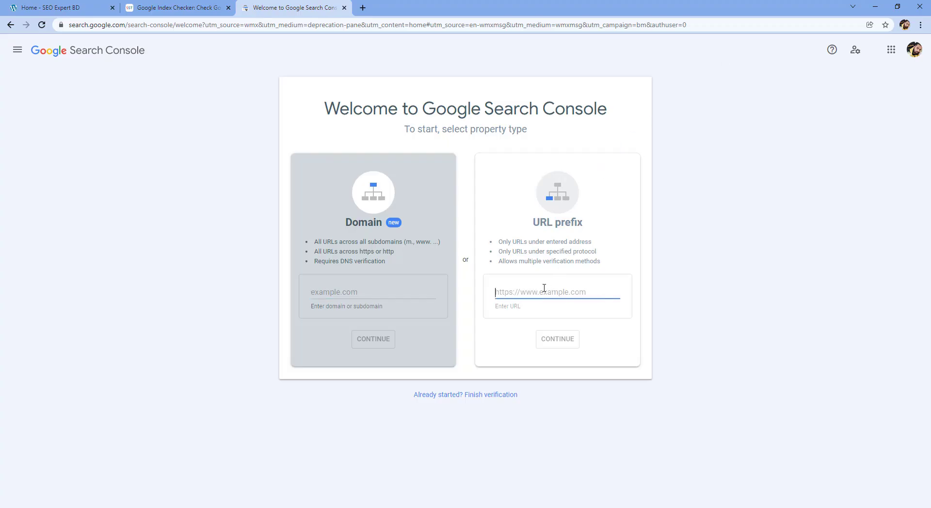
pyautogui.hotkey('ctrl', 'v')
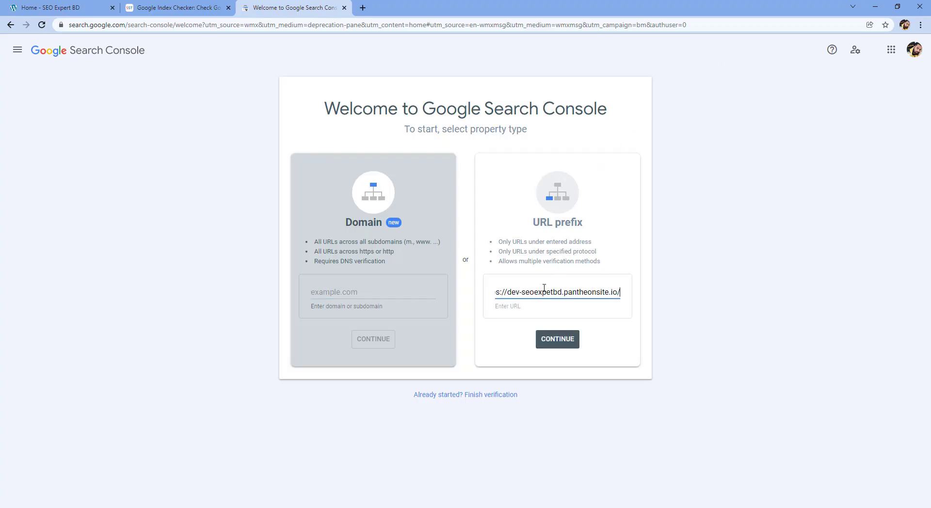
pyautogui.click(556, 343)
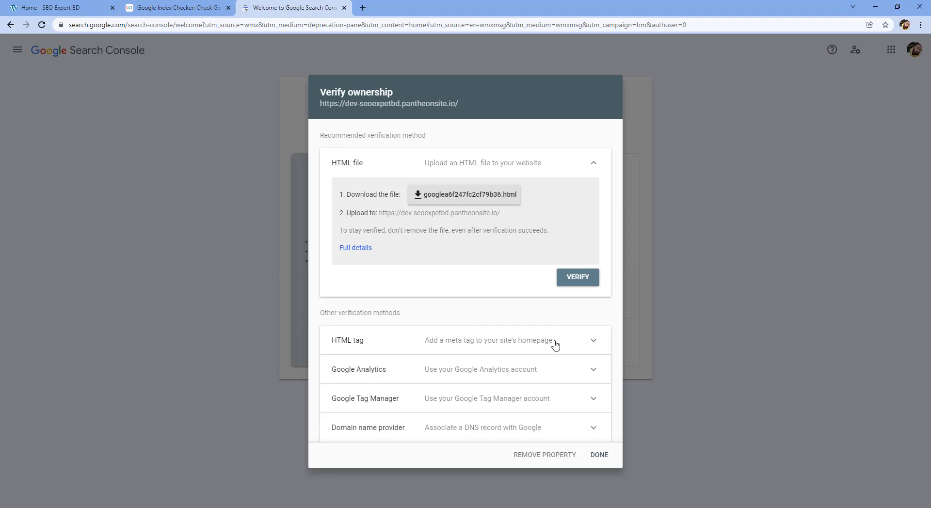
# Step: Expand the HTML tag verification method and copy its google-site-verification meta tag
pyautogui.click(537, 346)
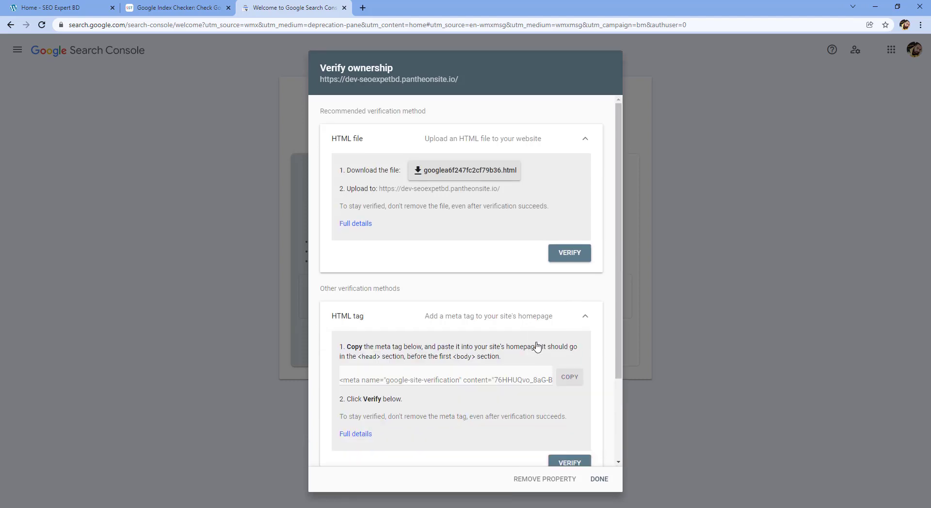
pyautogui.scroll(-3, 510, 376)
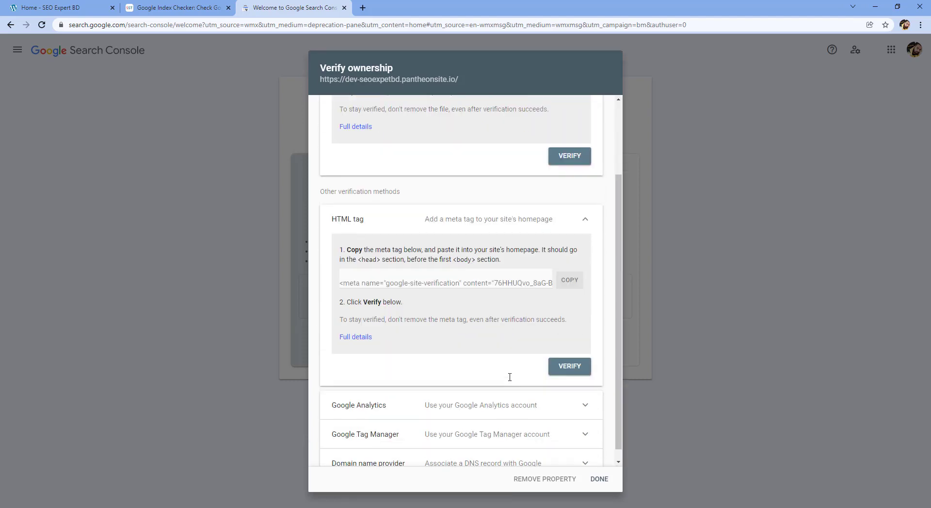
pyautogui.click(566, 282)
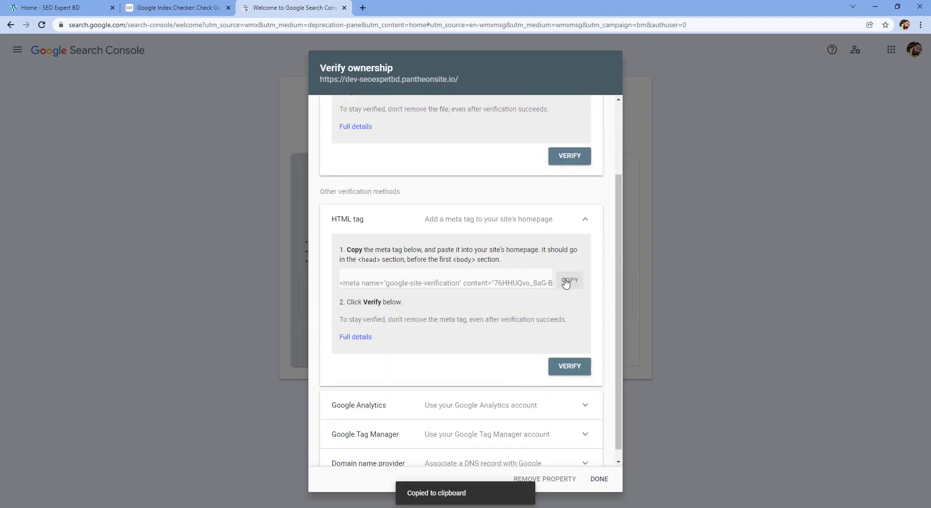
# Step: Open the site's /wp-admin login page and log in to WordPress with the prefilled credentials
pyautogui.click(41, 8)
pyautogui.click(195, 27)
pyautogui.write('/wp-')
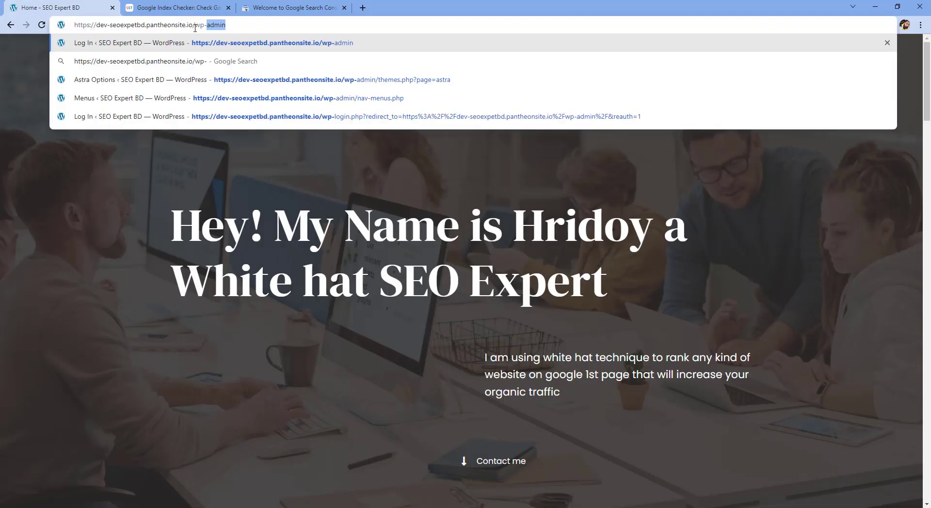
pyautogui.press('Return')
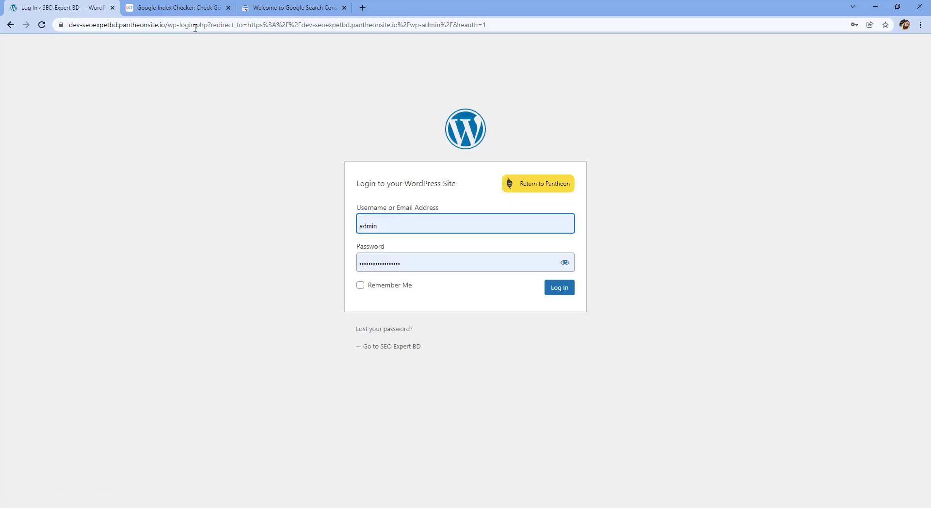
pyautogui.click(550, 290)
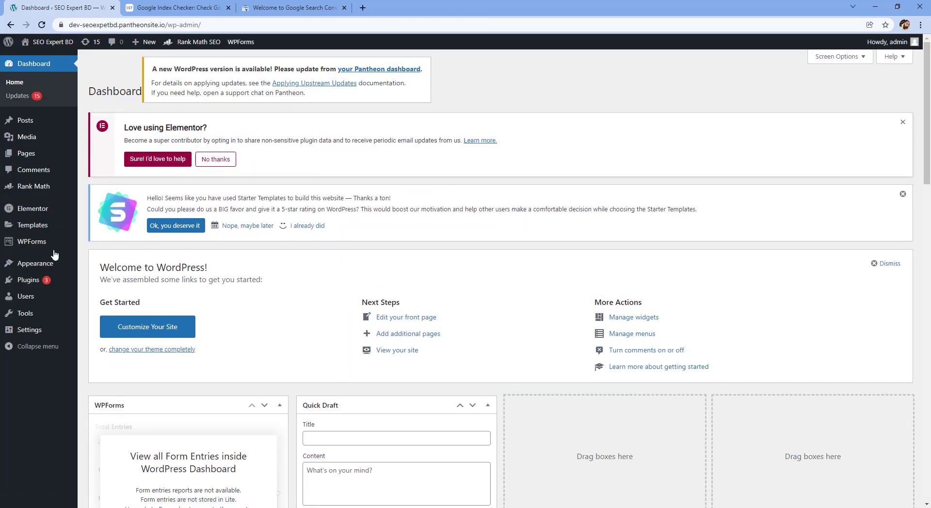
# Step: Search for the plugin "insert header and footer", then install and activate Insert Headers and Footers by WPBeginner
pyautogui.moveTo(29, 283)
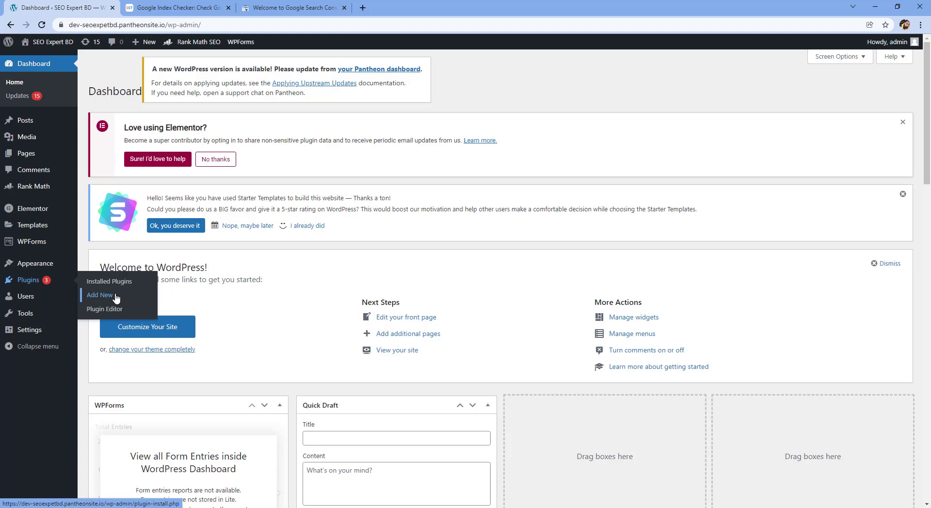
pyautogui.click(100, 295)
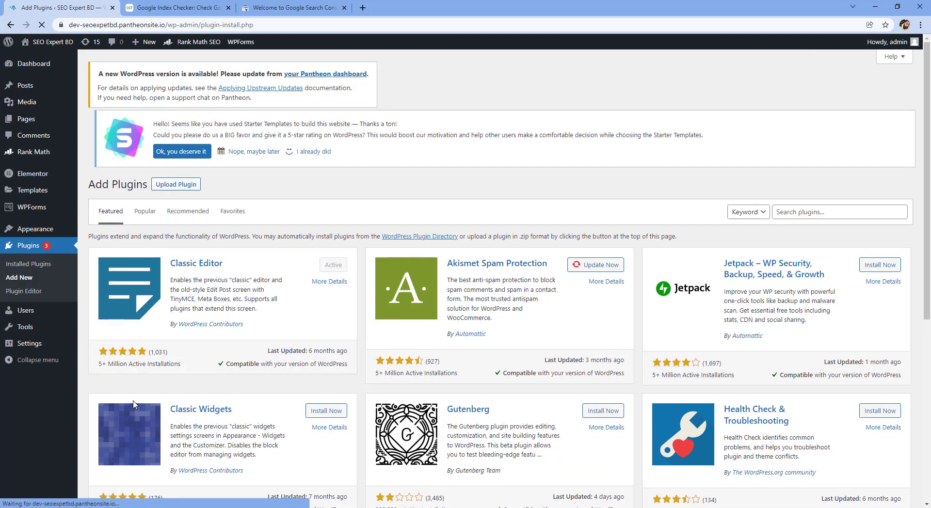
pyautogui.click(791, 207)
pyautogui.write('ins')
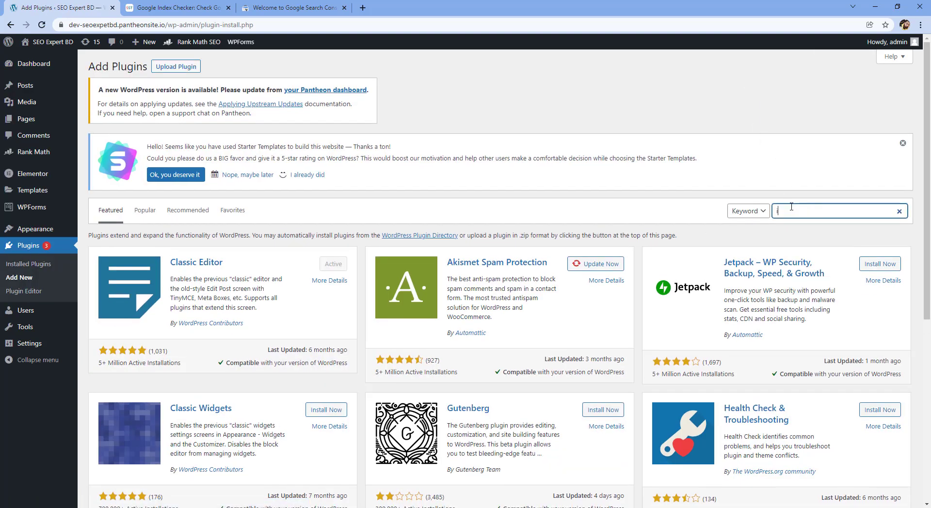
pyautogui.write('ert header and footer')
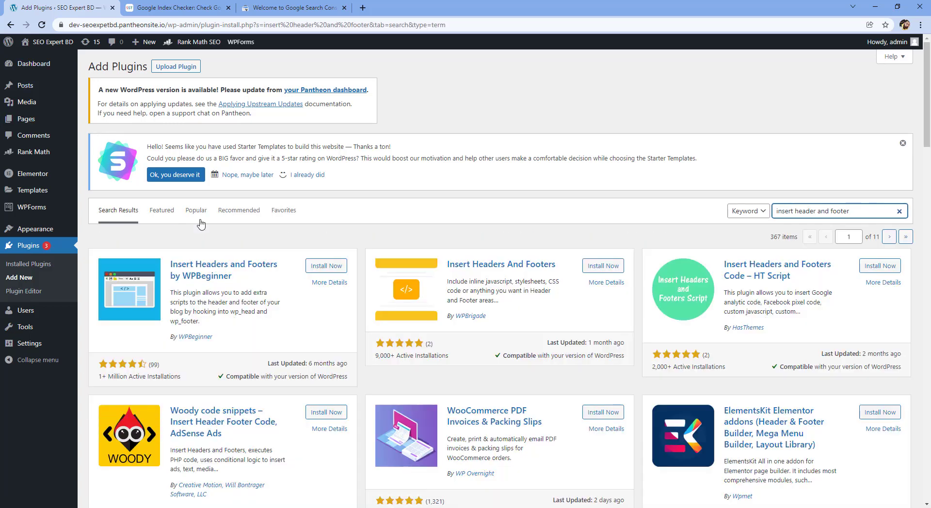
pyautogui.click(312, 267)
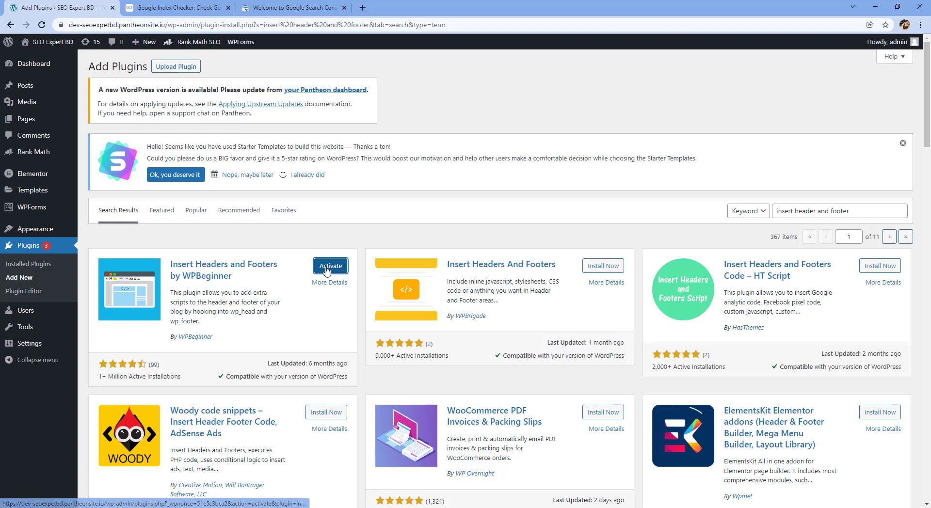
pyautogui.click(327, 270)
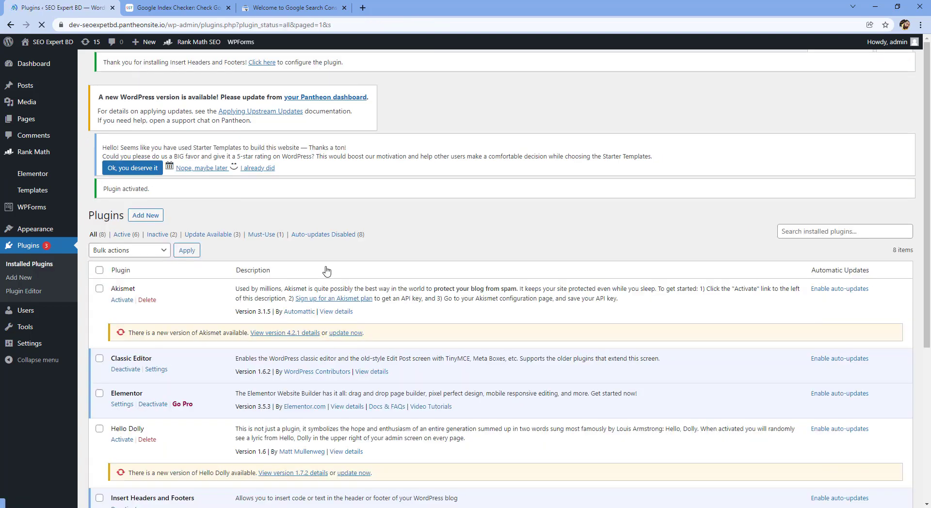
# Step: Paste the copied site verification meta tag into Scripts in Header of the Insert Headers and Footers settings and save
pyautogui.scroll(-5, 327, 271)
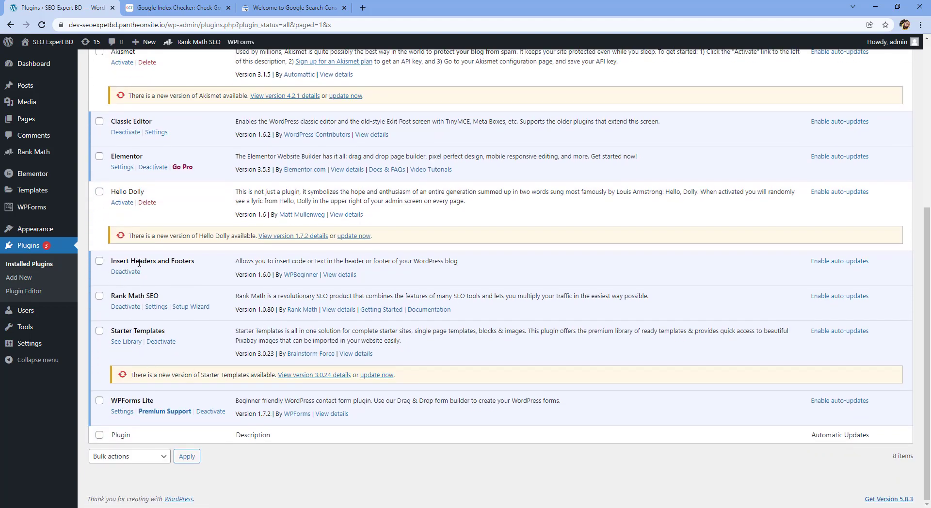
pyautogui.moveTo(26, 345)
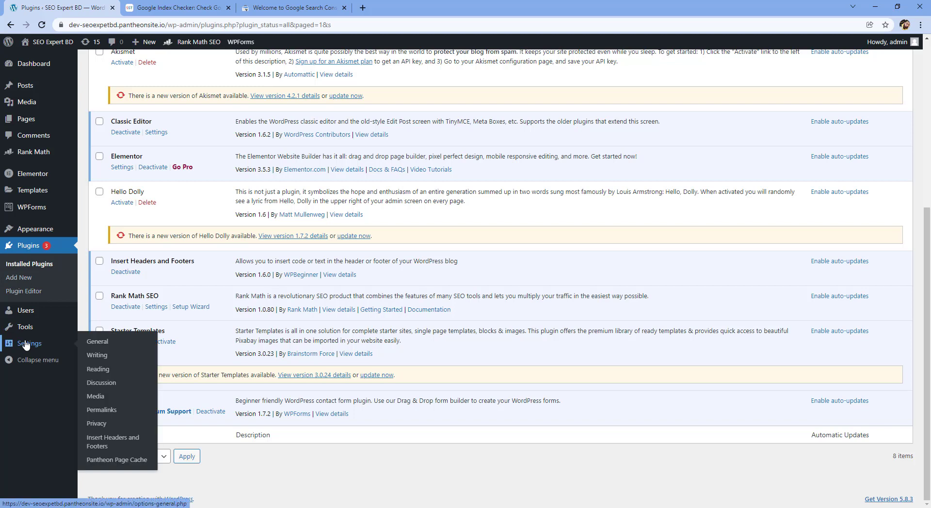
pyautogui.click(113, 442)
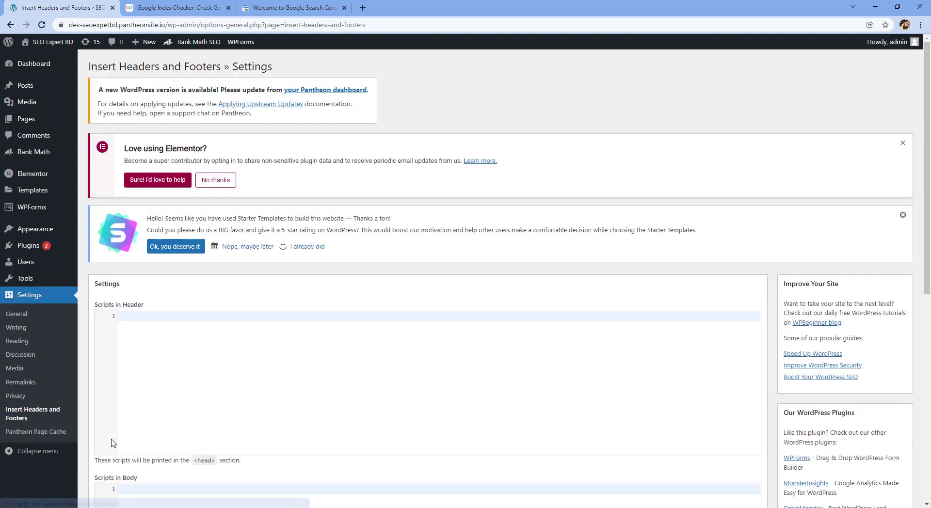
pyautogui.click(143, 317)
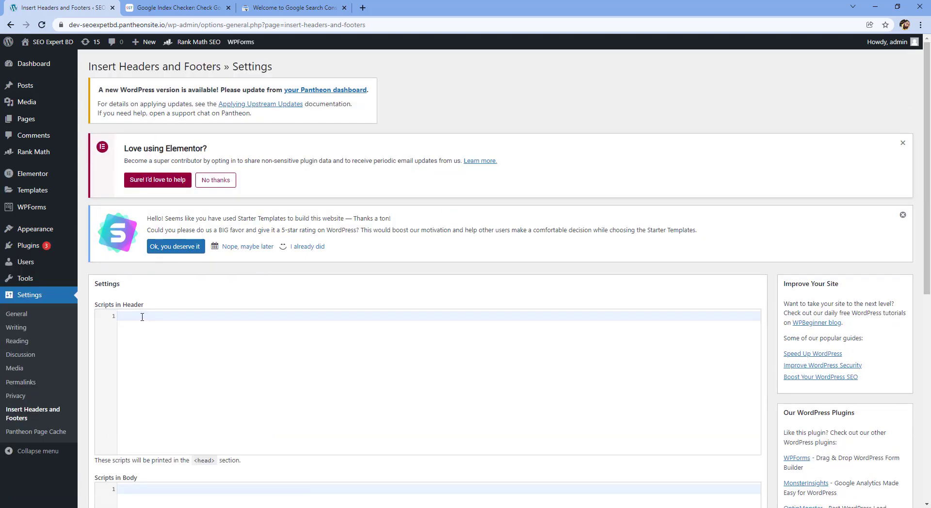
pyautogui.press('super+v')
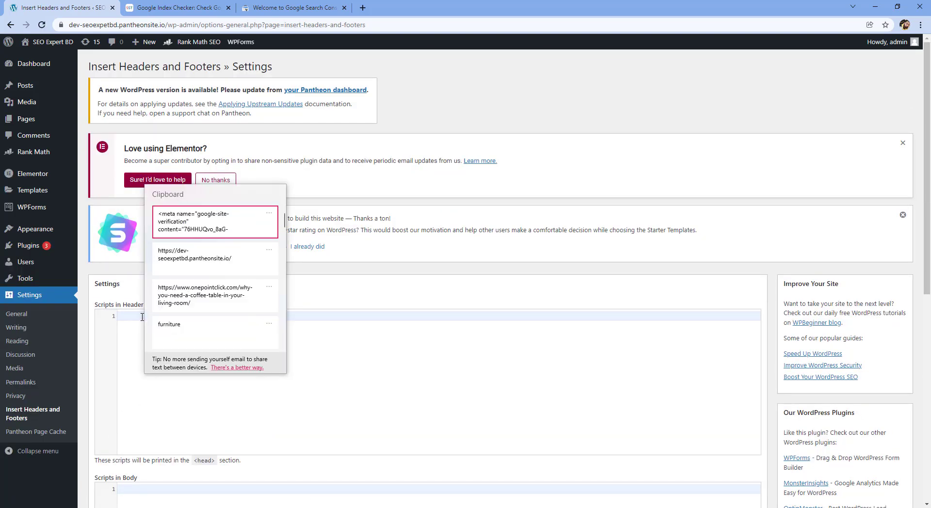
pyautogui.click(228, 228)
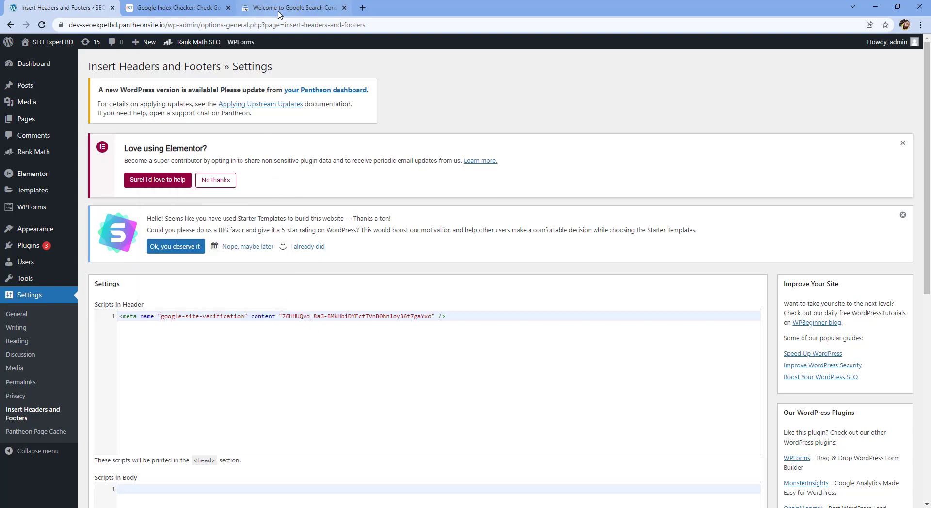
pyautogui.scroll(-8, 377, 403)
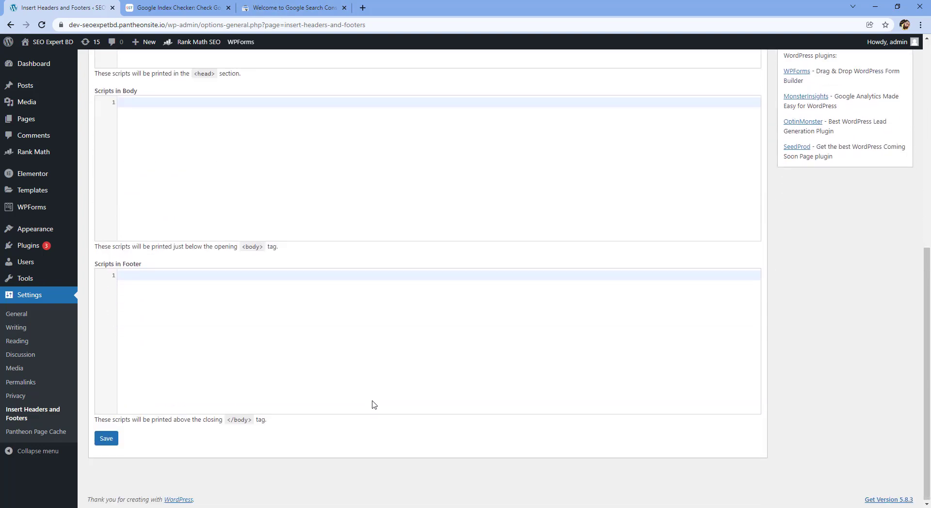
pyautogui.click(106, 438)
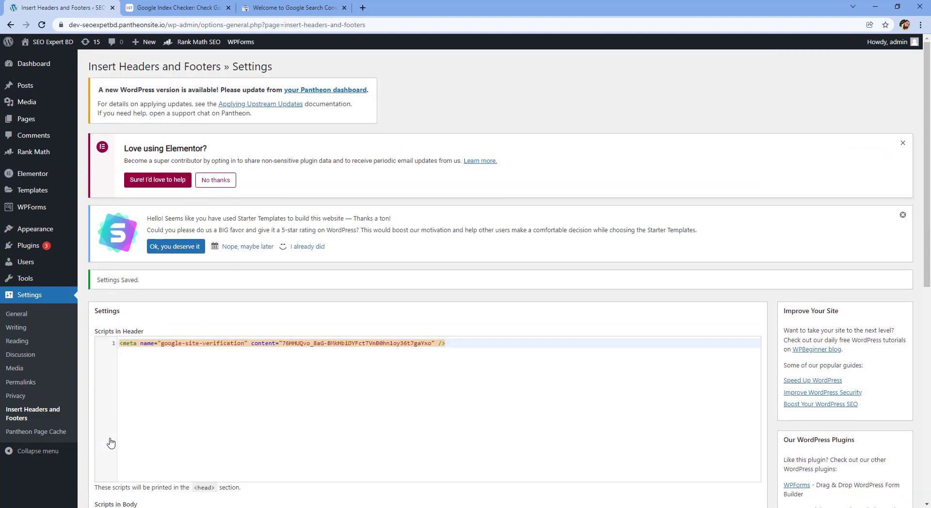
# Step: Verify ownership in Search Console with the HTML tag method and go to the property's overview past the welcome message
pyautogui.click(288, 11)
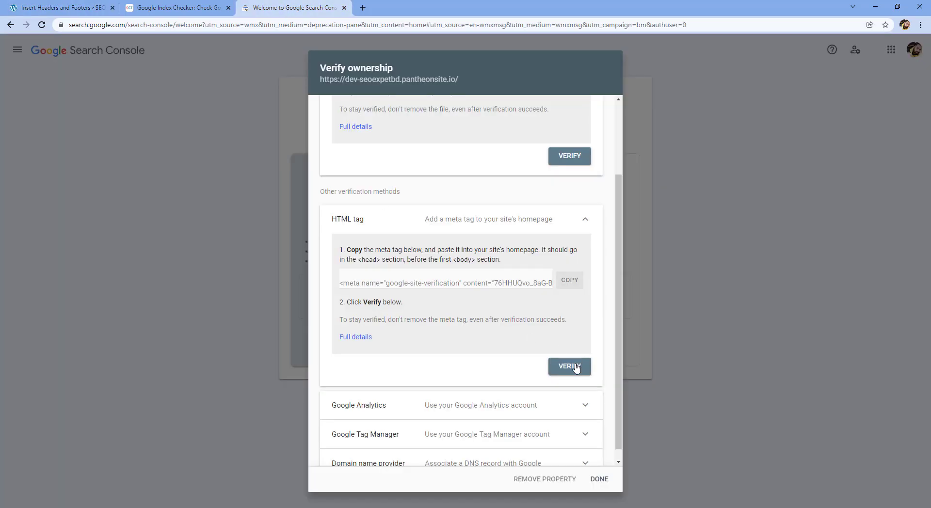
pyautogui.click(570, 367)
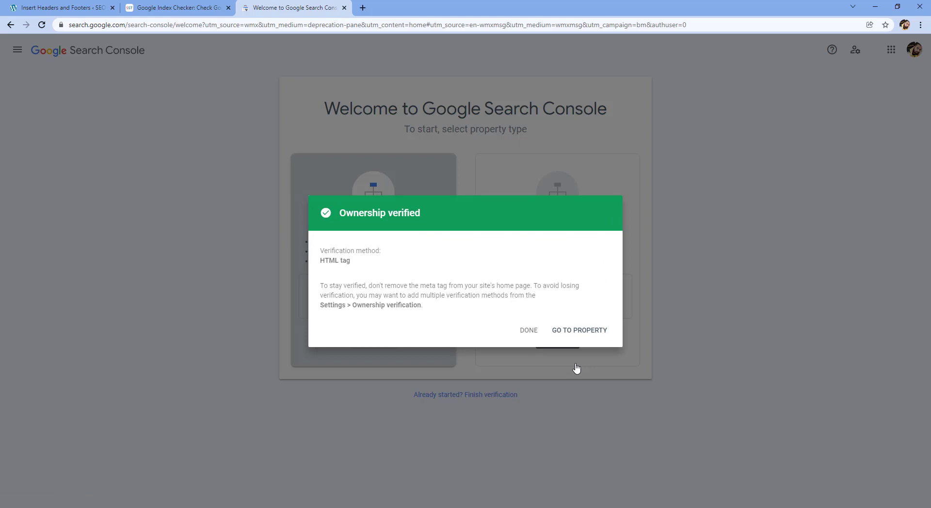
pyautogui.click(579, 331)
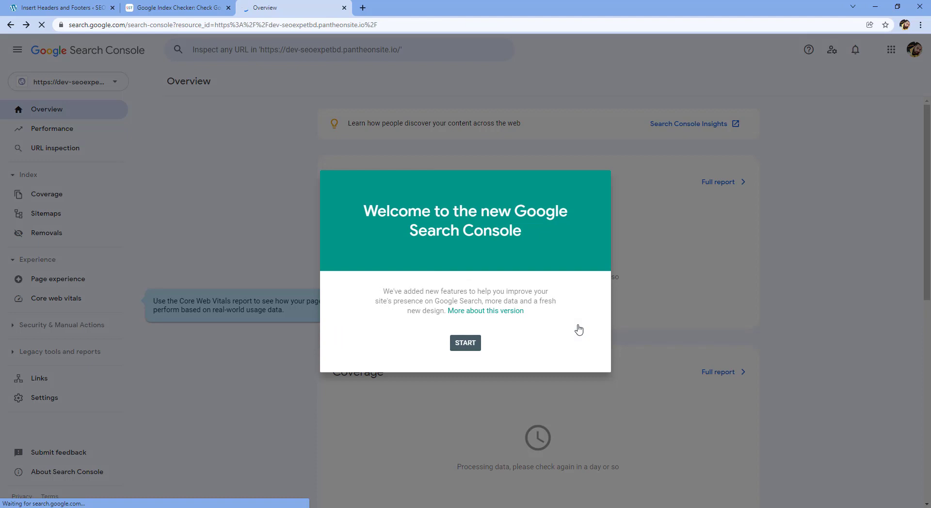
pyautogui.click(479, 344)
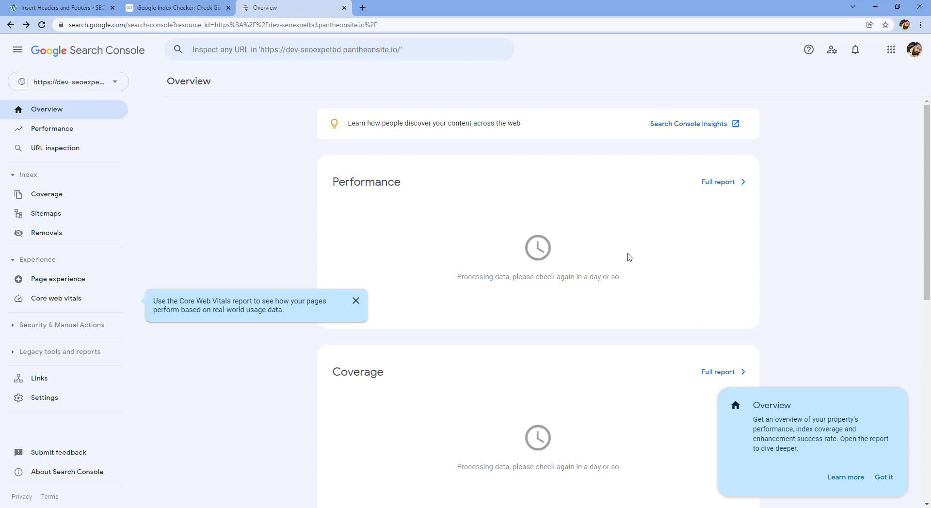
pyautogui.click(54, 146)
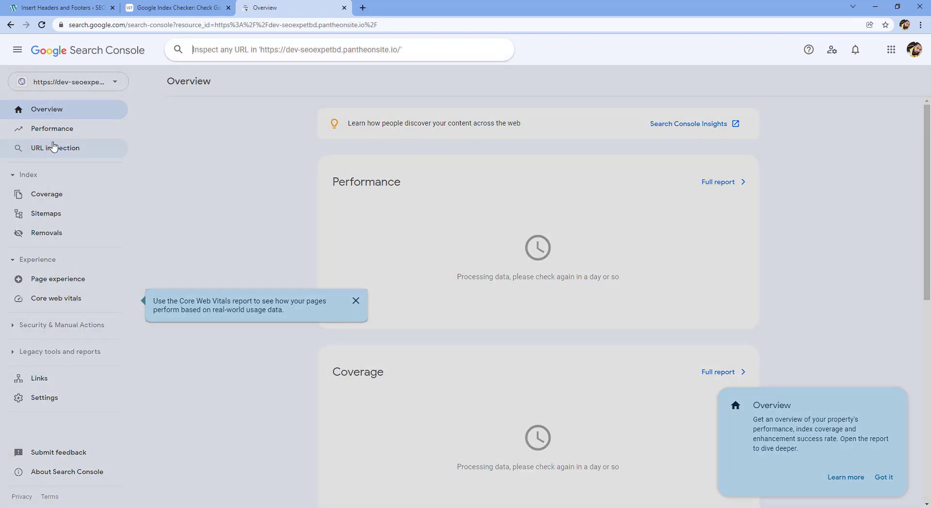
pyautogui.click(241, 48)
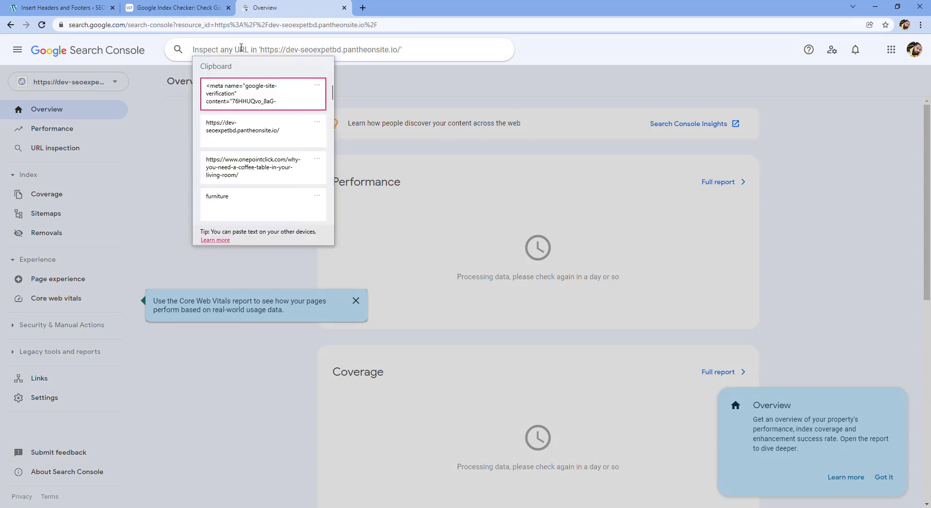
pyautogui.click(274, 127)
pyautogui.press('Return')
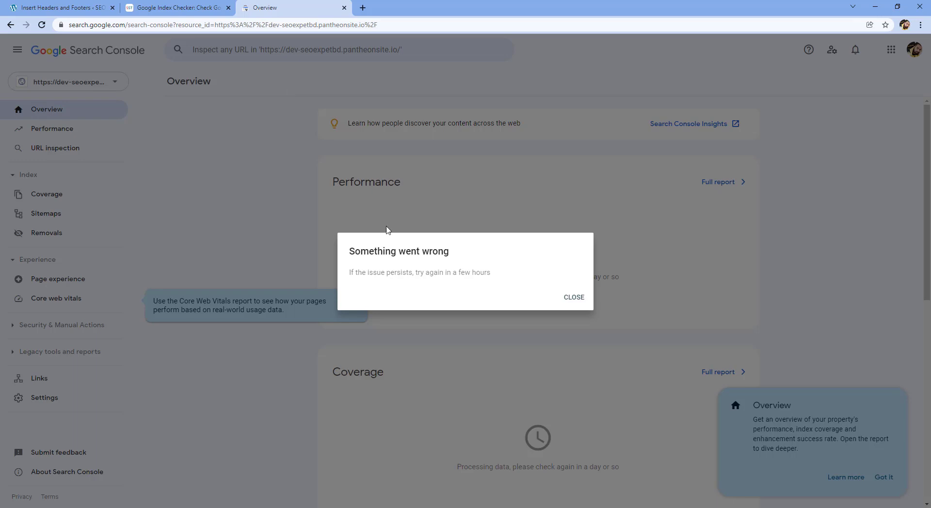
pyautogui.click(572, 297)
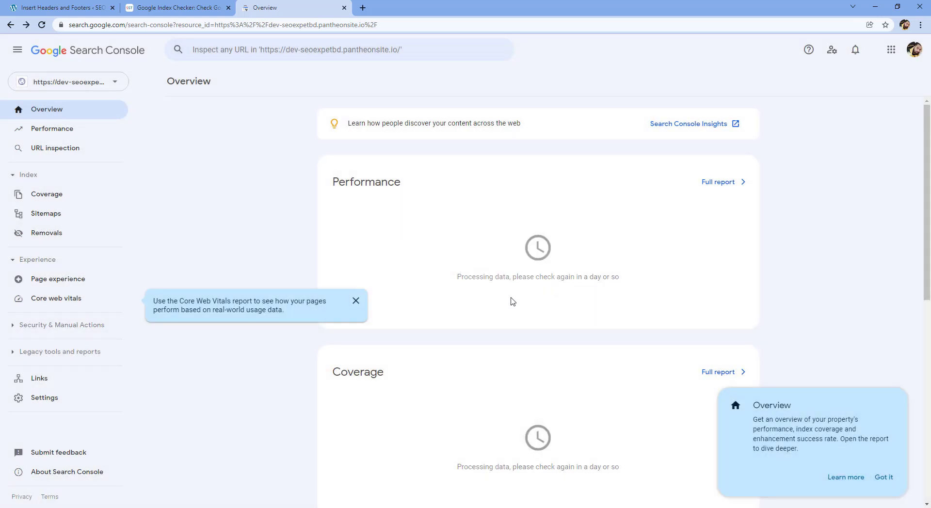
# Step: Dismiss the Core Web Vitals tip and open the property's Sitemaps page in Search Console
pyautogui.click(356, 301)
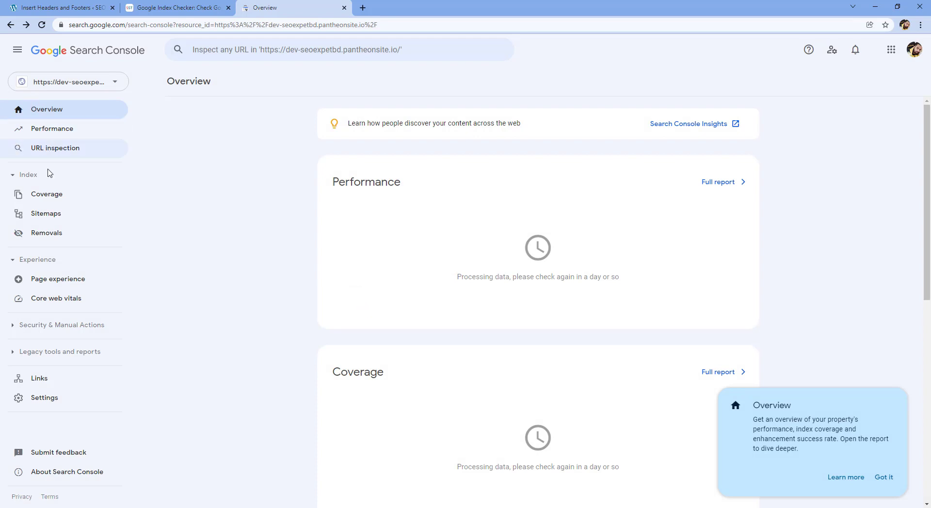
pyautogui.click(63, 220)
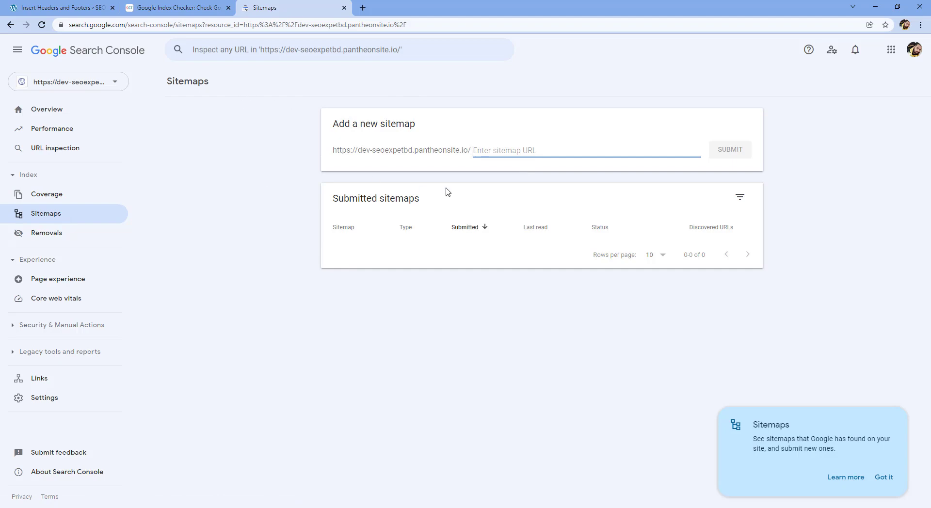
# Step: Switch to the WordPress admin and search the plugins that can be added for "rank"
pyautogui.click(59, 8)
pyautogui.moveTo(168, 25); pyautogui.dragTo(72, 32)
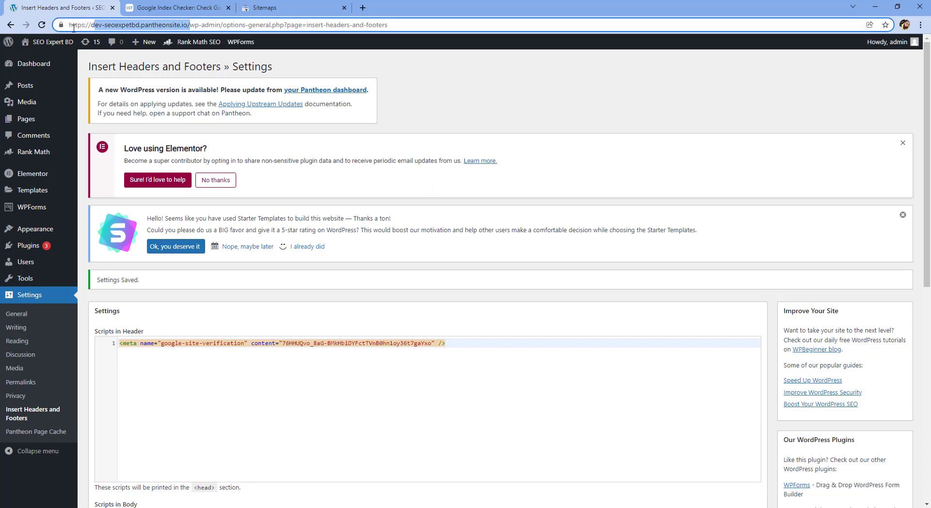
pyautogui.click(170, 28)
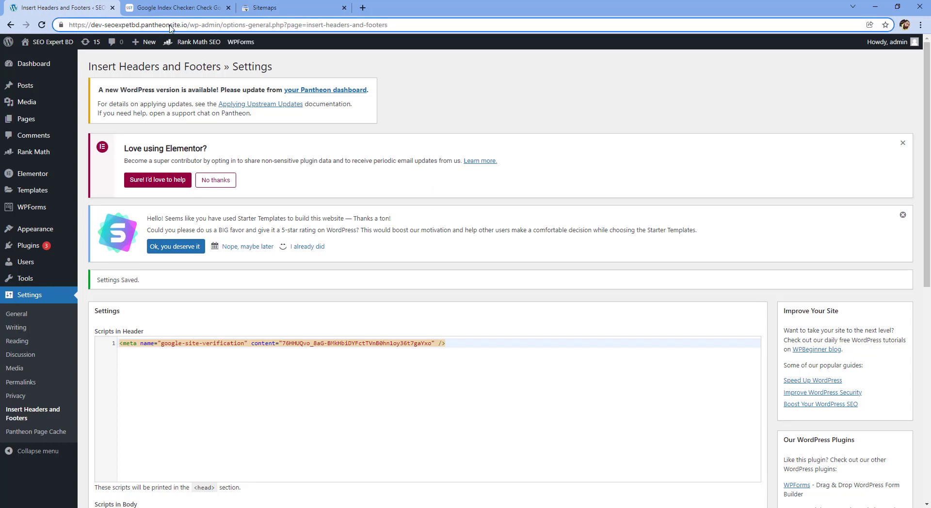
pyautogui.moveTo(29, 250)
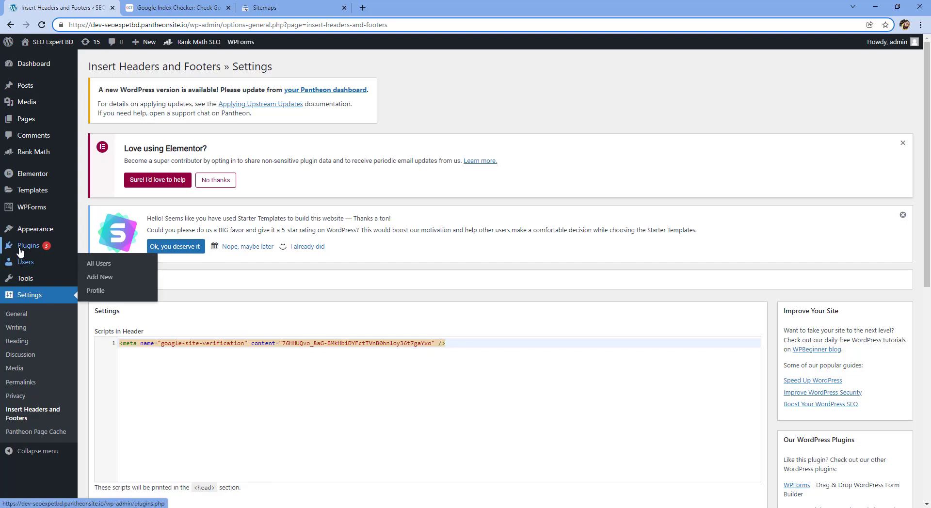
pyautogui.click(97, 262)
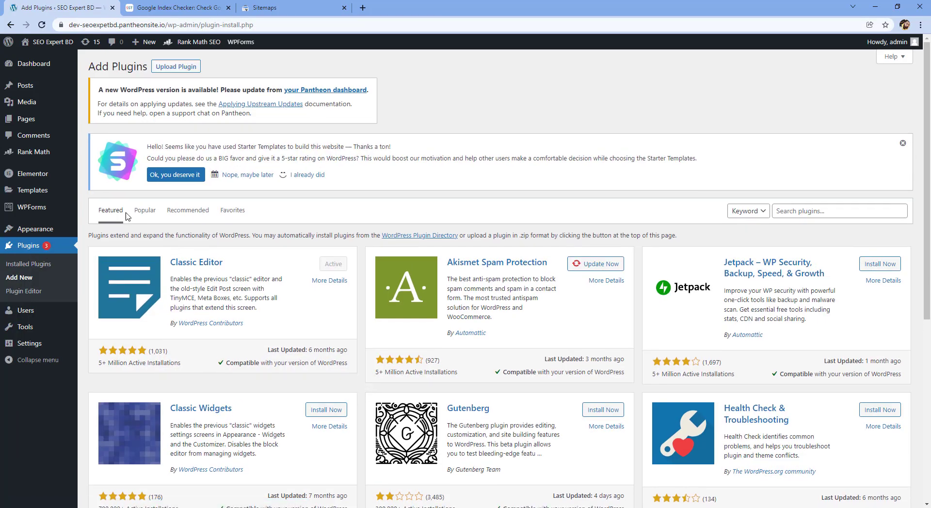
pyautogui.click(820, 210)
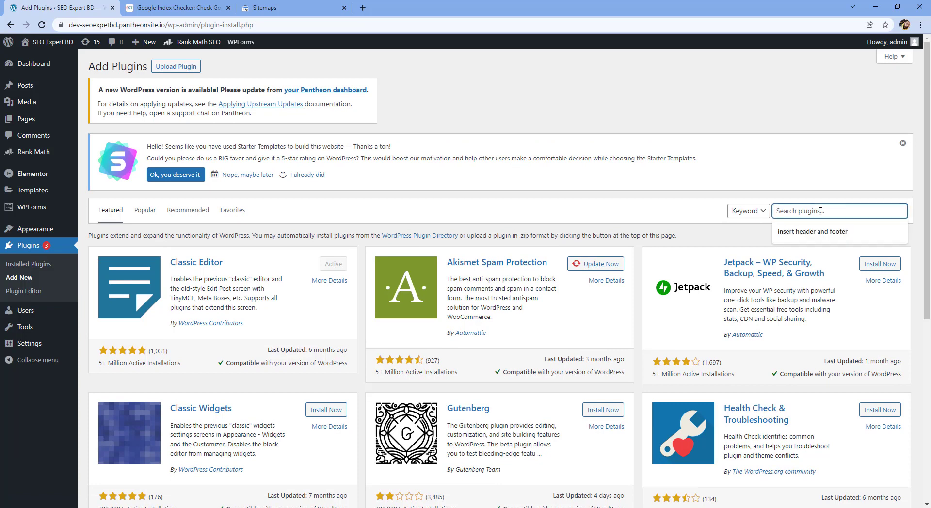
pyautogui.write('rabk')
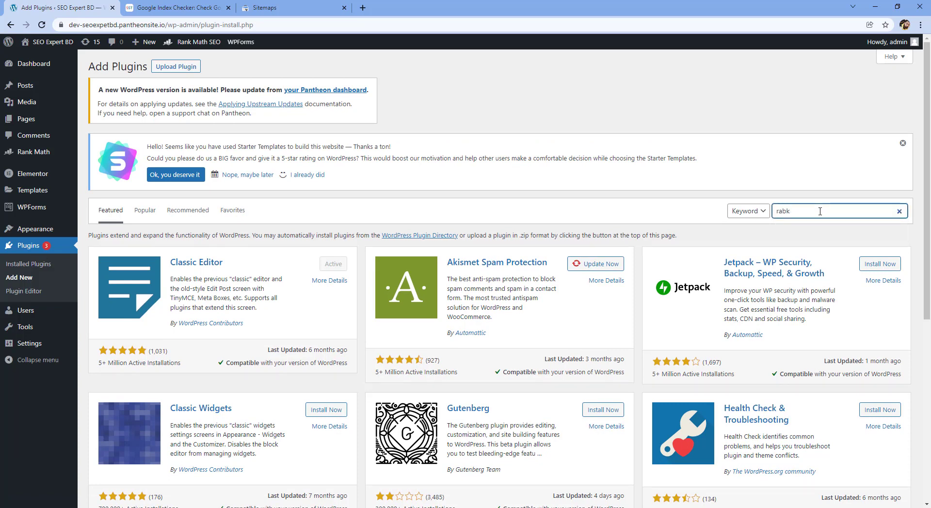
pyautogui.press('BackSpace')
pyautogui.press('BackSpace')
pyautogui.write('nk')
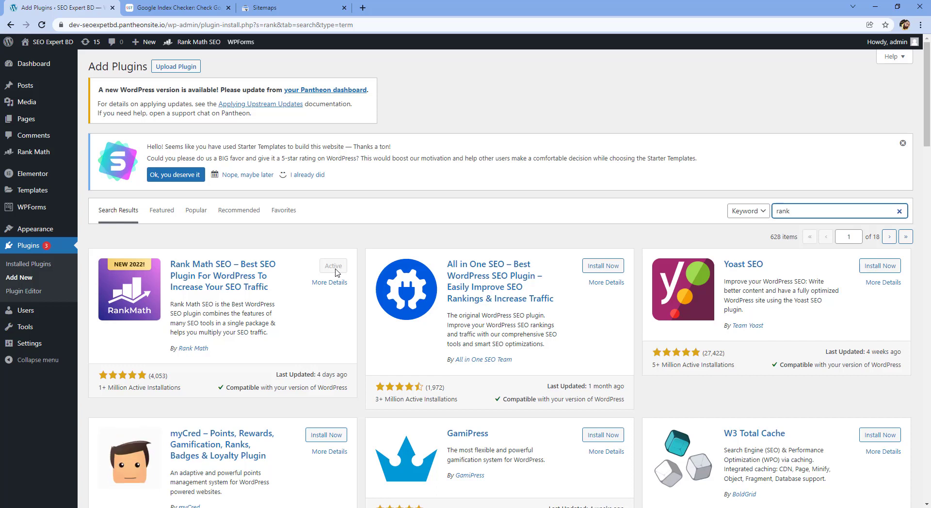
pyautogui.click(167, 25)
pyautogui.moveTo(168, 25); pyautogui.dragTo(405, 29)
pyautogui.press('BackSpace')
pyautogui.write('si')
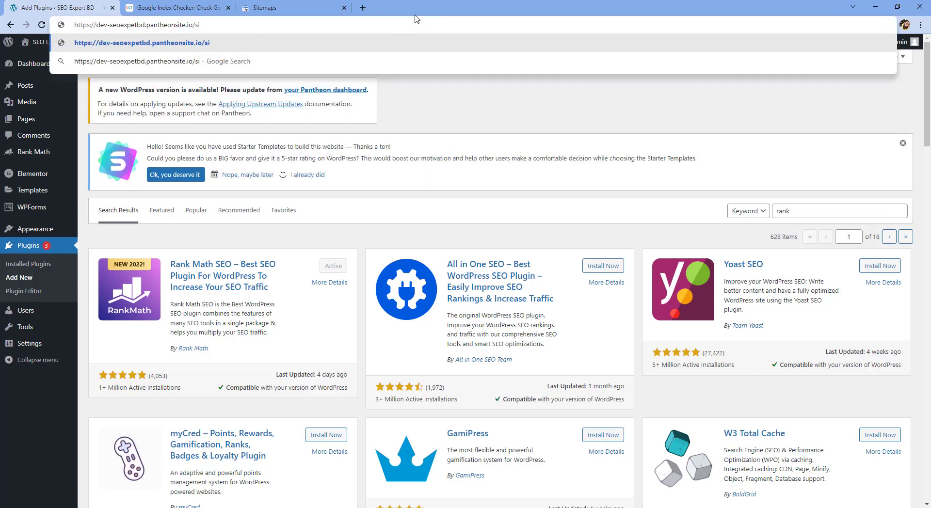
pyautogui.write('tema')
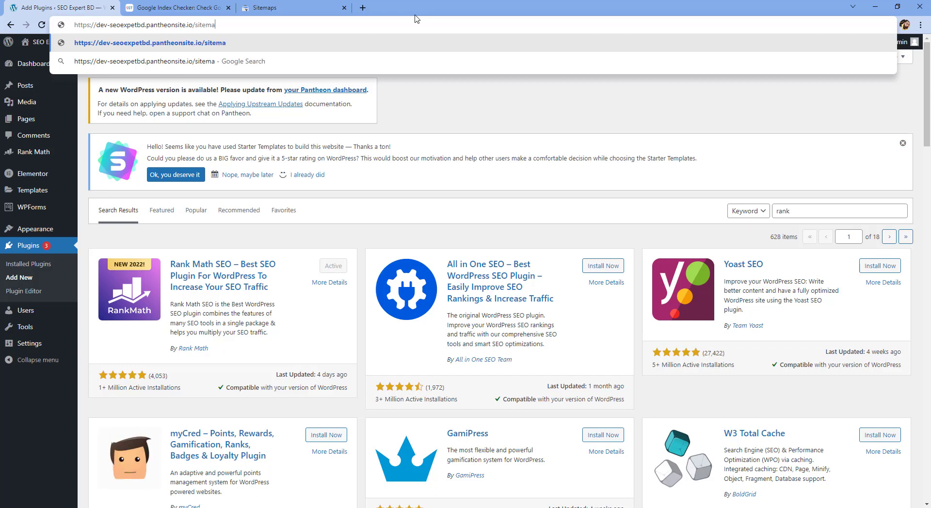
pyautogui.write('p.xml')
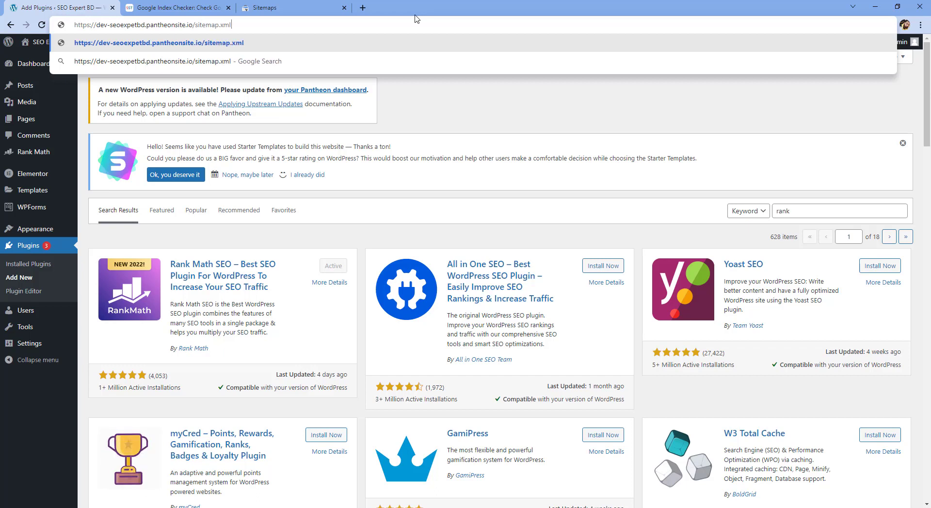
pyautogui.press('Return')
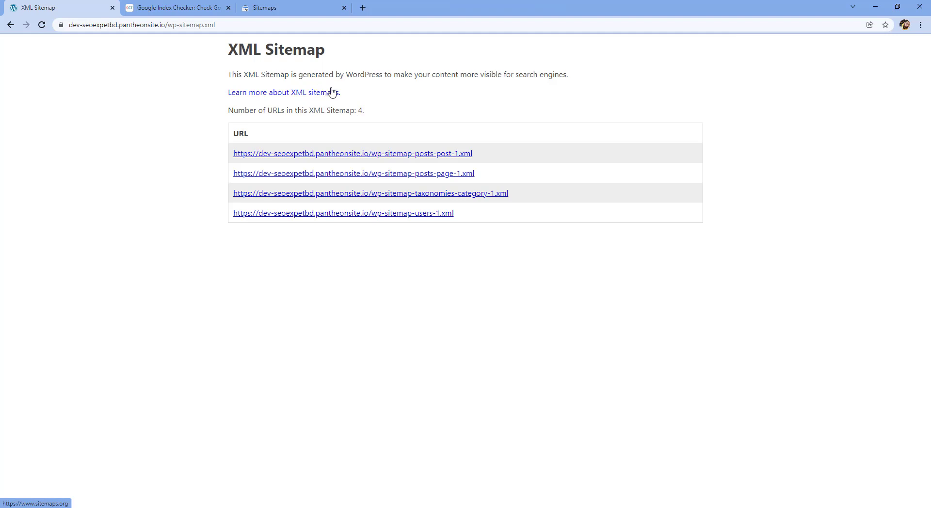
# Step: Copy wp-sitemap.xml from the sitemap's address, submit it as a new sitemap in Search Console and close the message dialog
pyautogui.click(189, 22)
pyautogui.click(235, 24)
pyautogui.moveTo(238, 25); pyautogui.dragTo(191, 26)
pyautogui.hotkey('ctrl', 'c')
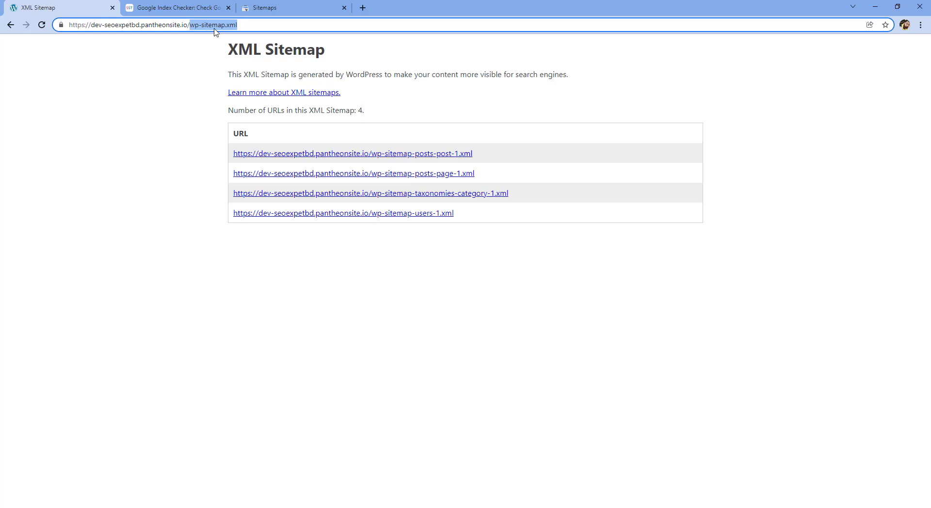
pyautogui.click(293, 17)
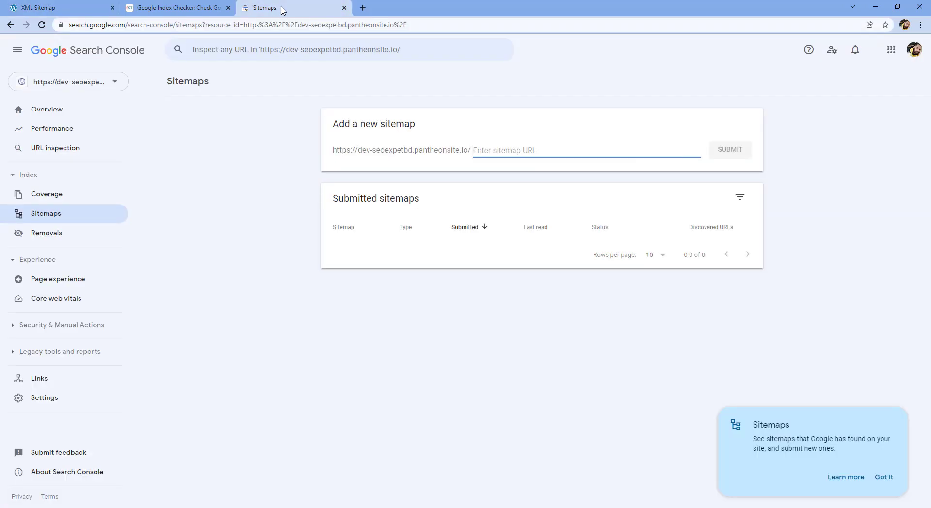
pyautogui.hotkey('ctrl', 'v')
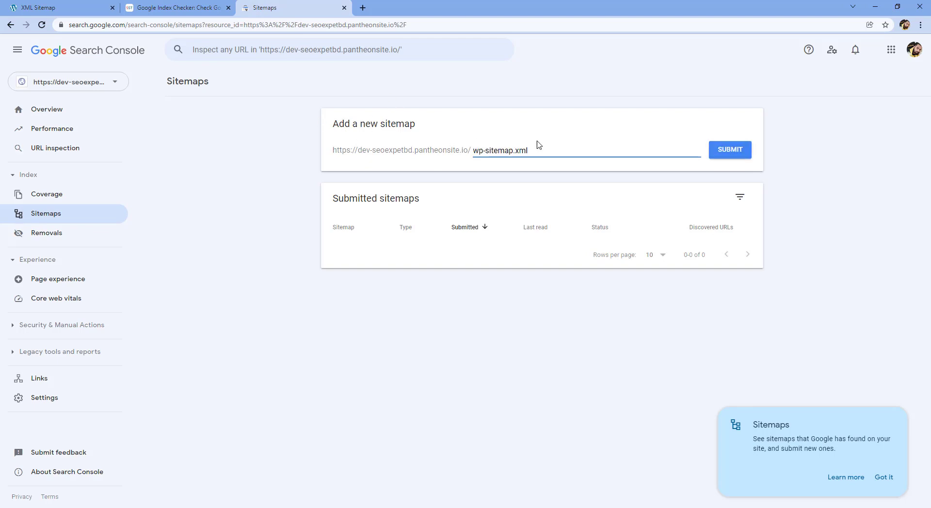
pyautogui.click(719, 154)
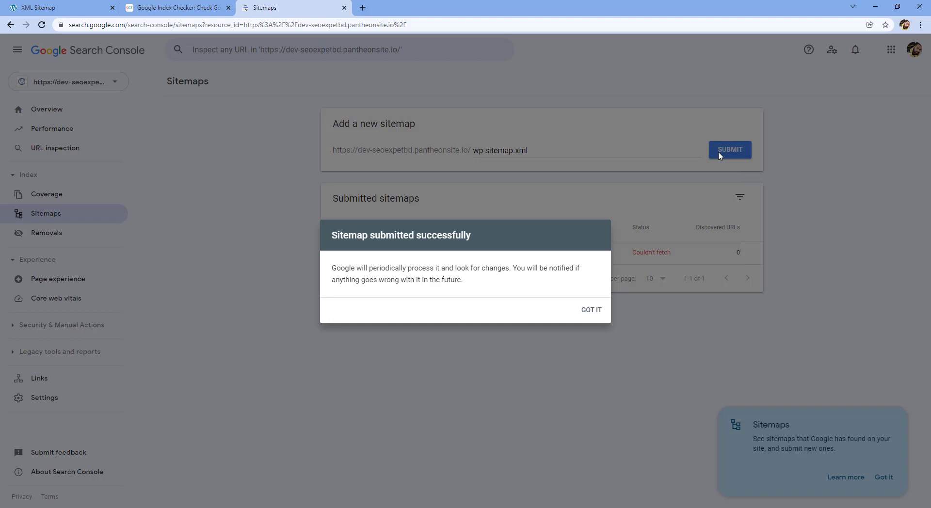
pyautogui.click(62, 8)
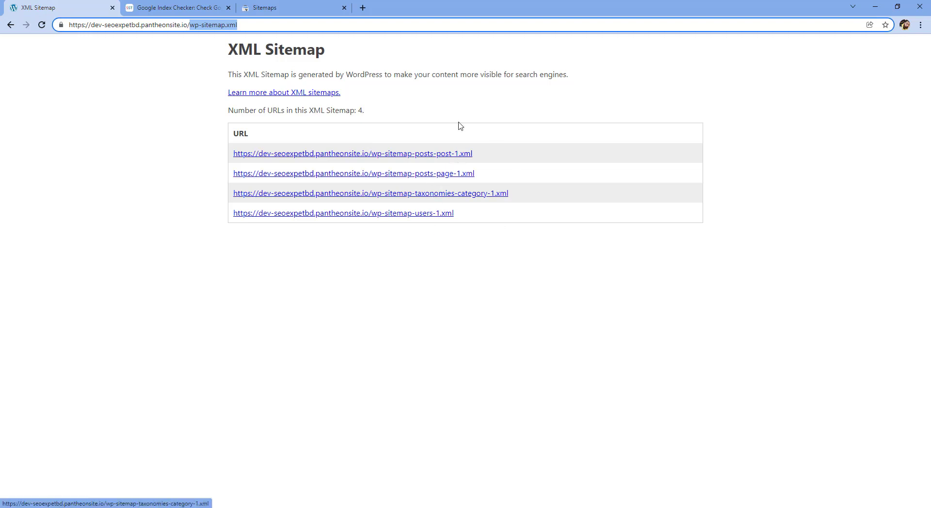
pyautogui.click(297, 8)
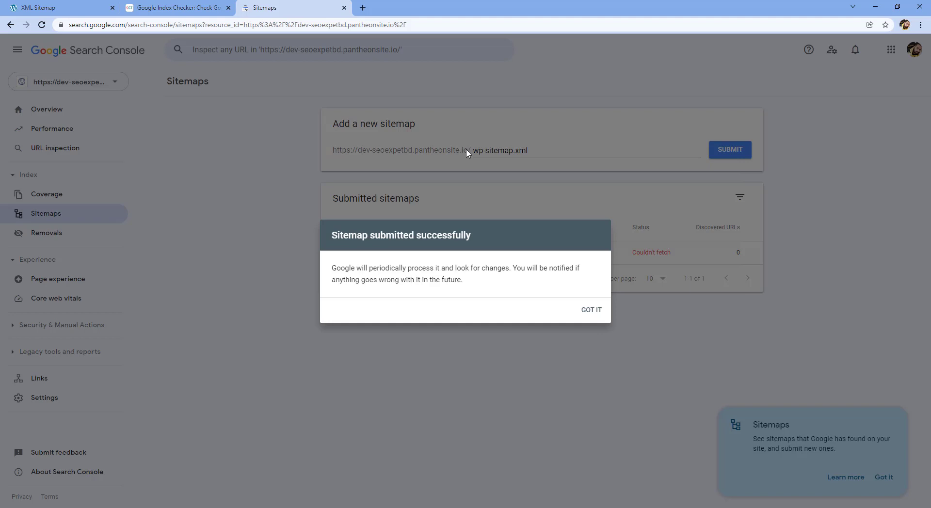
pyautogui.click(592, 310)
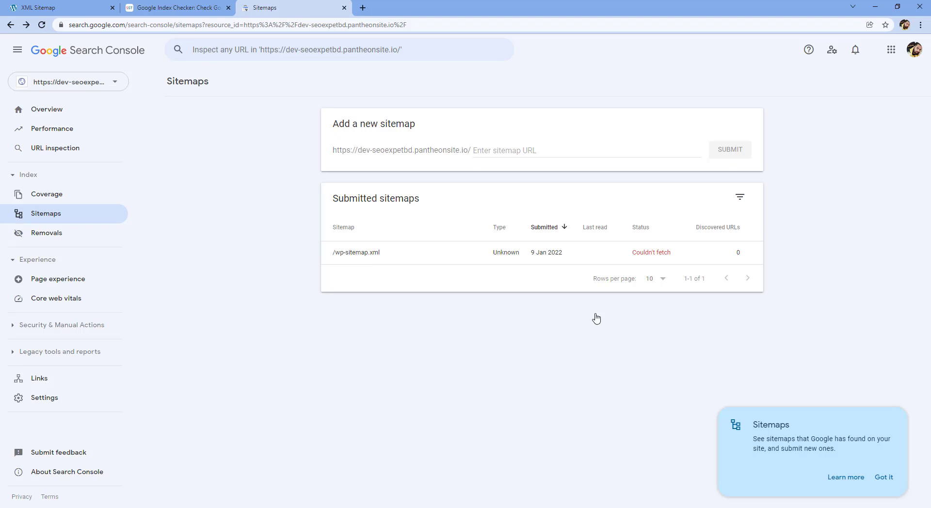
# Step: Return to the site's WordPress admin through the wp-admin address and go to the plugin search for adding new plugins
pyautogui.click(44, 10)
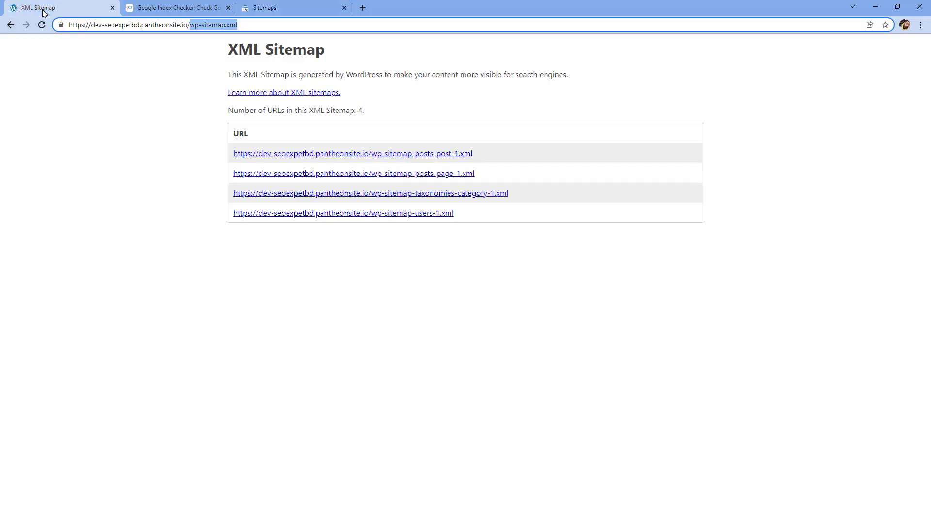
pyautogui.press('BackSpace')
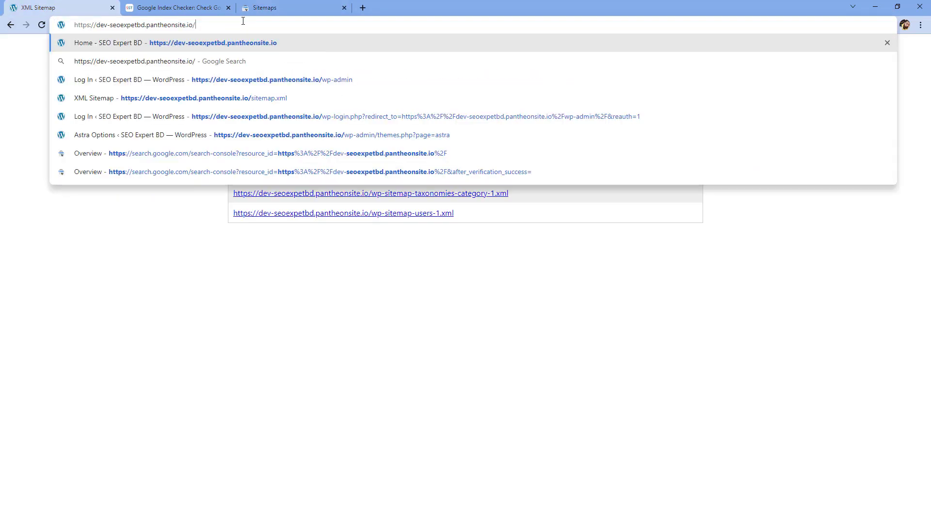
pyautogui.write('wp-admin')
pyautogui.press('Return')
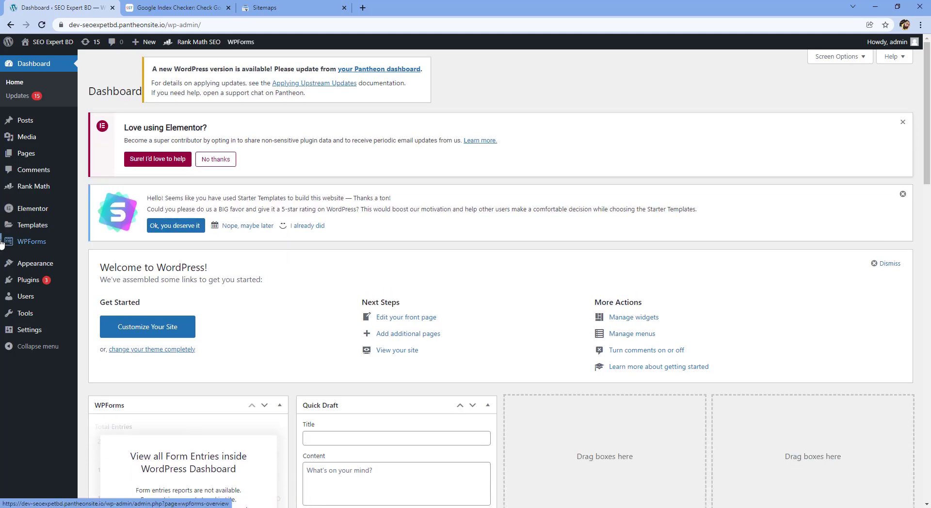
pyautogui.moveTo(29, 280)
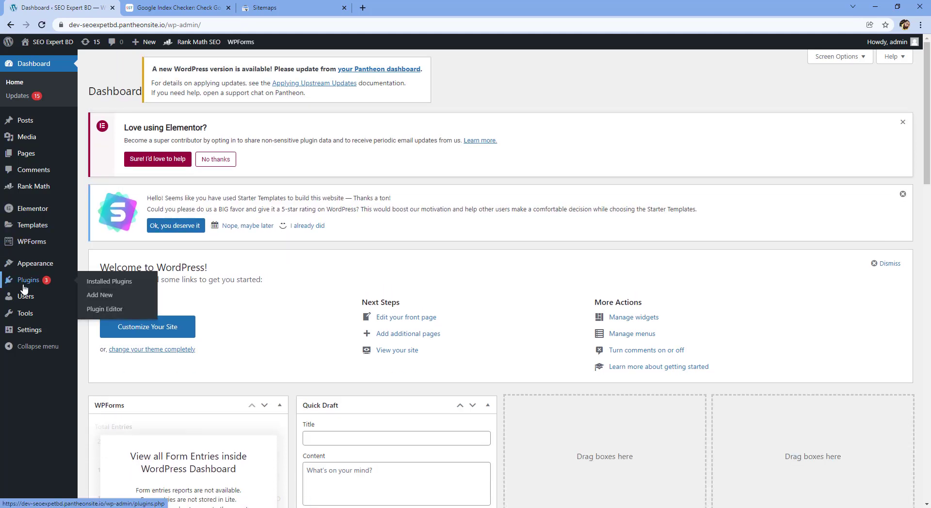
pyautogui.click(110, 296)
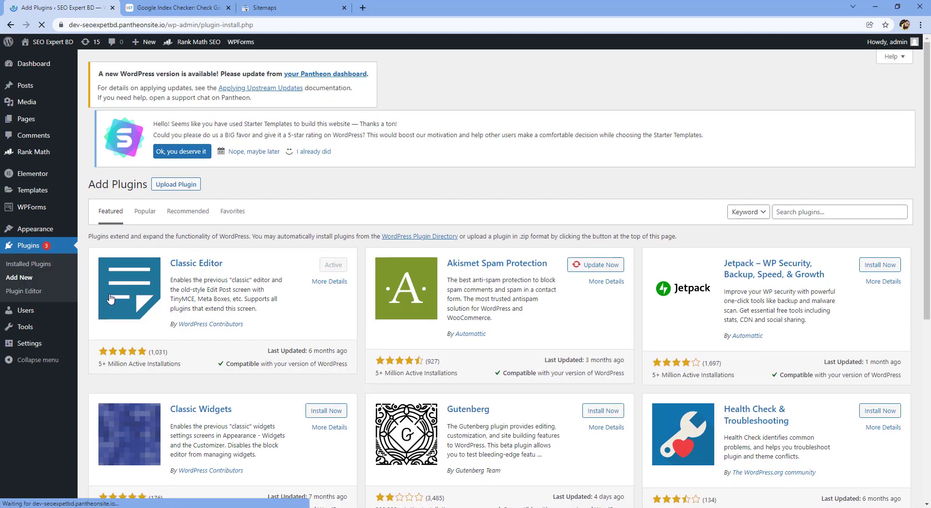
pyautogui.click(803, 211)
pyautogui.write('quick')
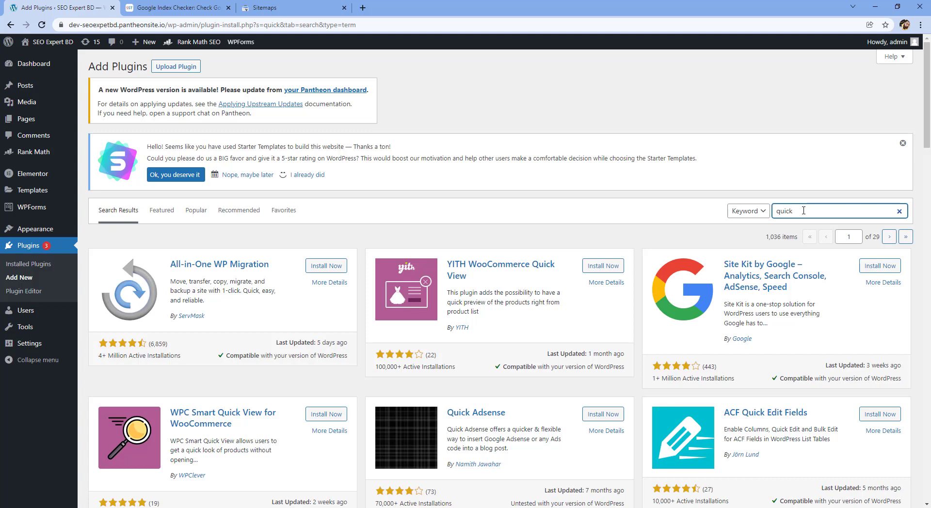
pyautogui.press('BackSpace')
pyautogui.press('BackSpace')
pyautogui.press('BackSpace')
pyautogui.press('BackSpace')
pyautogui.press('BackSpace')
# Step: Search for the plugin "indexing", then install and activate Instant Indexing for Google by Rank Math
pyautogui.write('indexin')
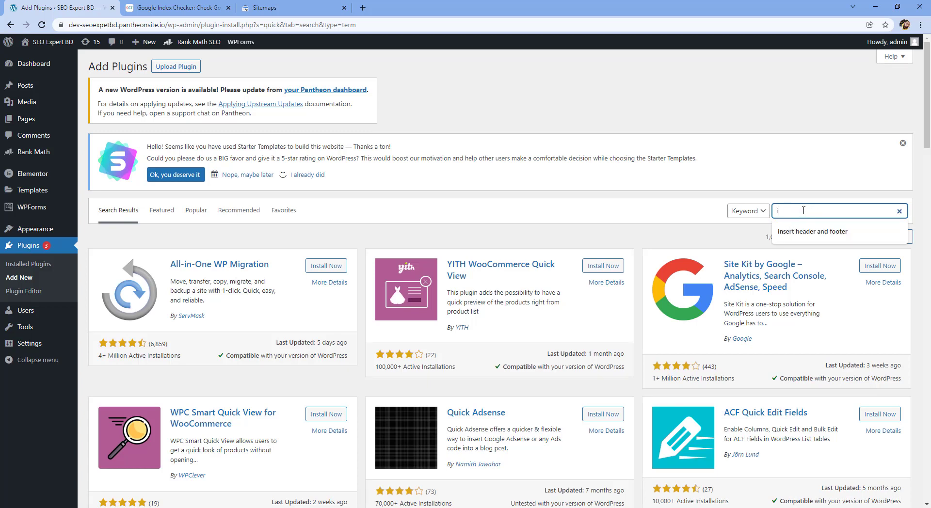
pyautogui.write('g')
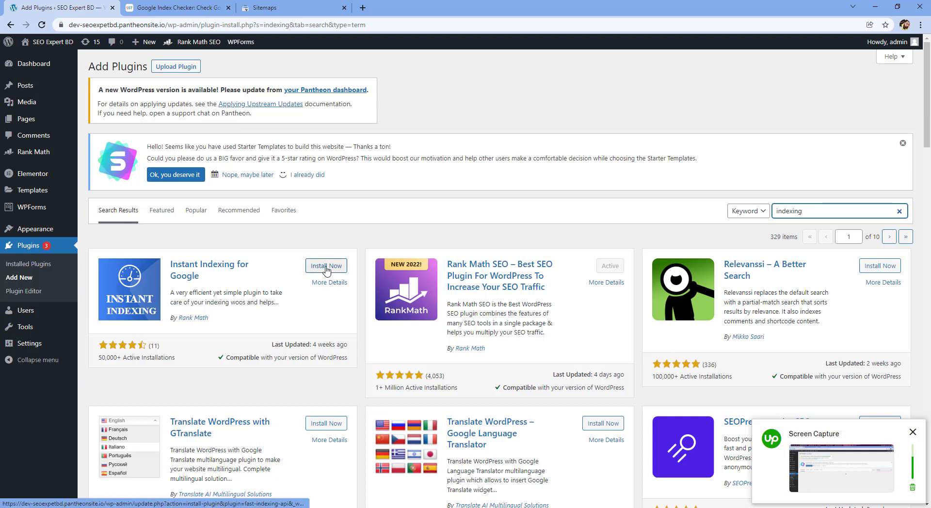
pyautogui.click(325, 267)
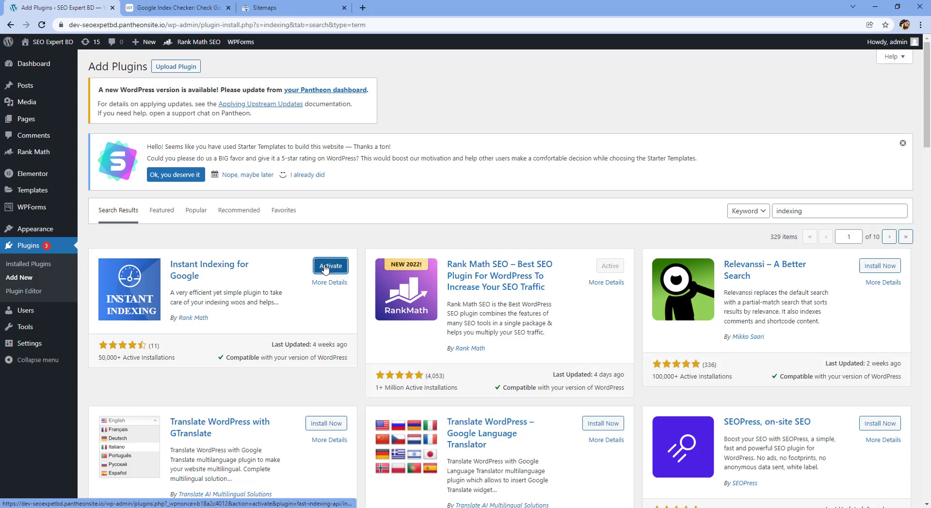
pyautogui.click(325, 270)
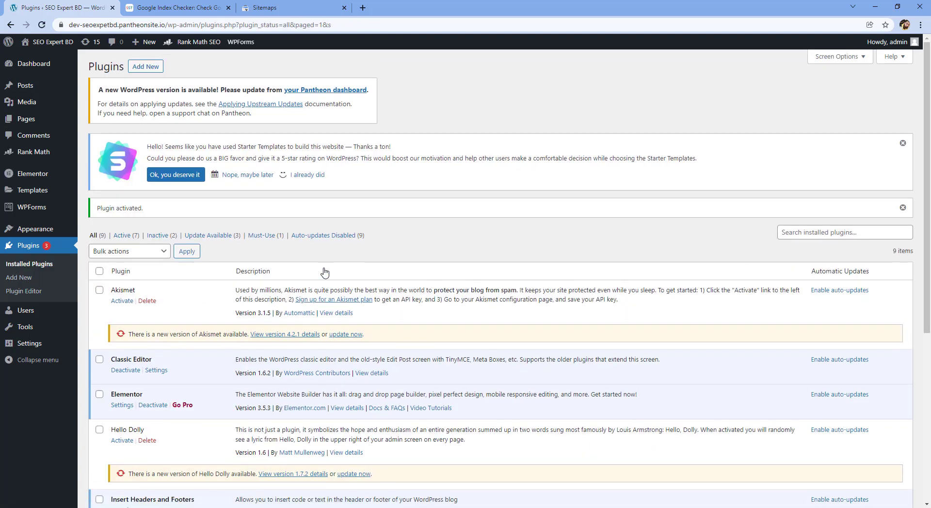
# Step: Open the Instant Indexing plugin's settings, view its Console page and follow the link back to the settings
pyautogui.scroll(-5, 324, 271)
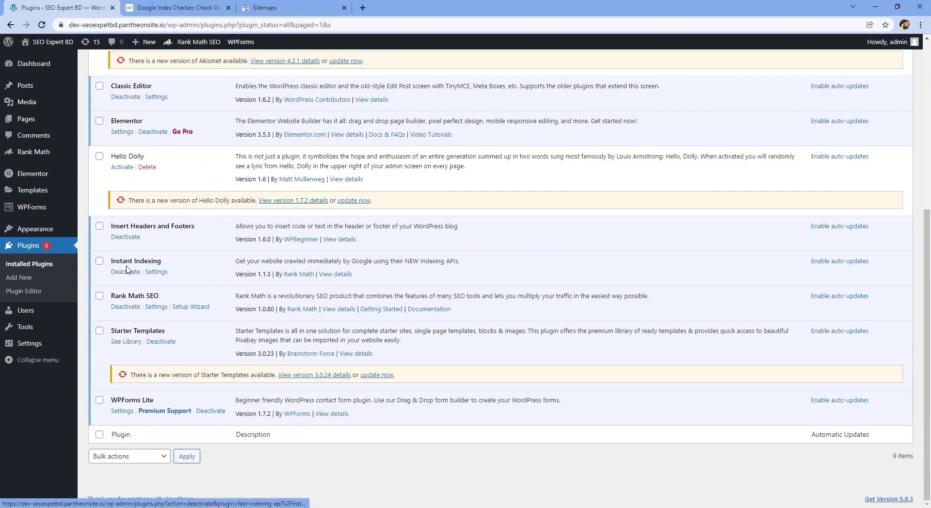
pyautogui.moveTo(33, 345)
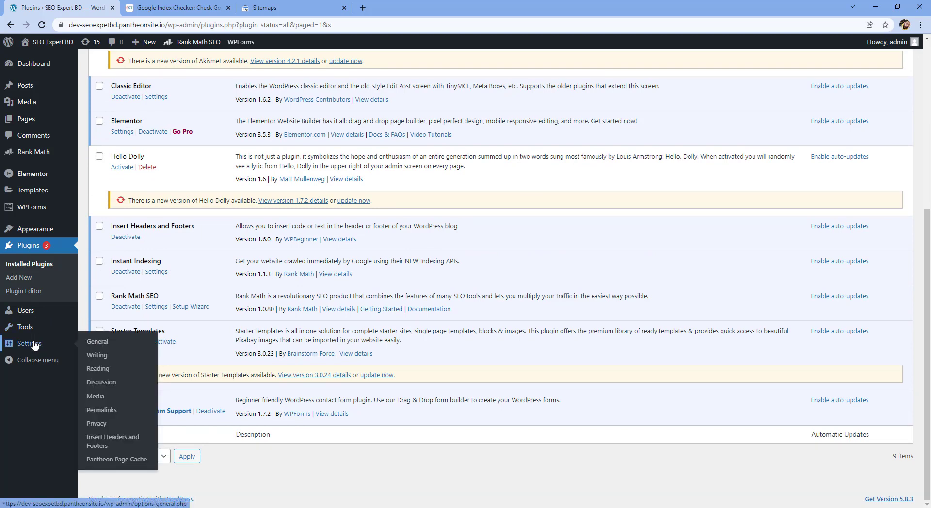
pyautogui.click(156, 273)
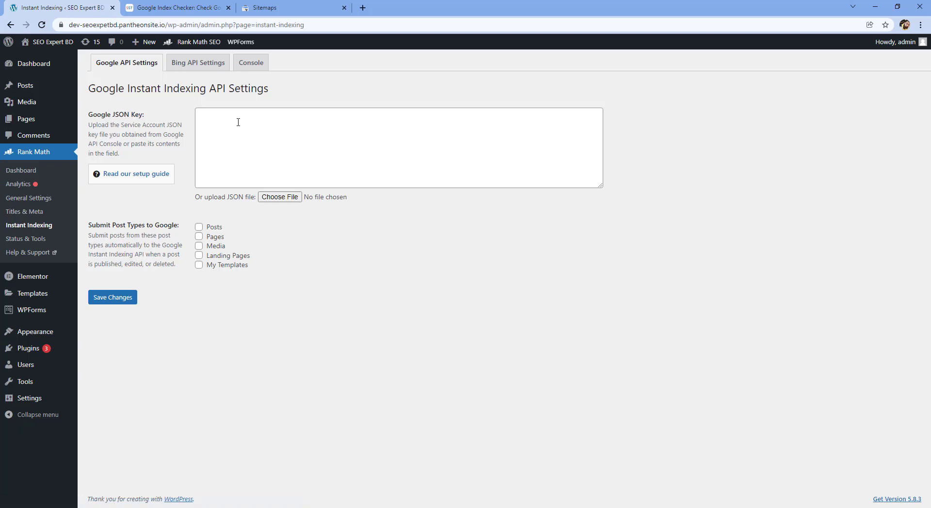
pyautogui.click(241, 66)
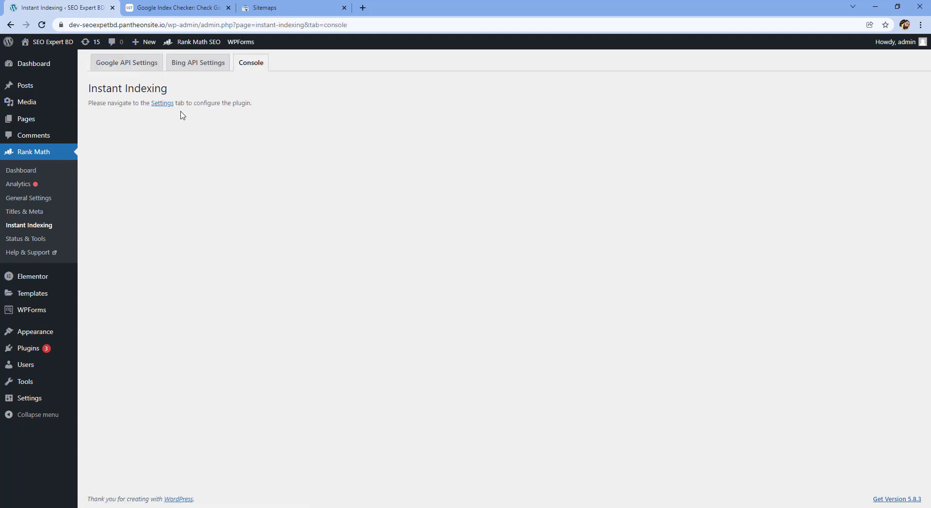
pyautogui.click(153, 104)
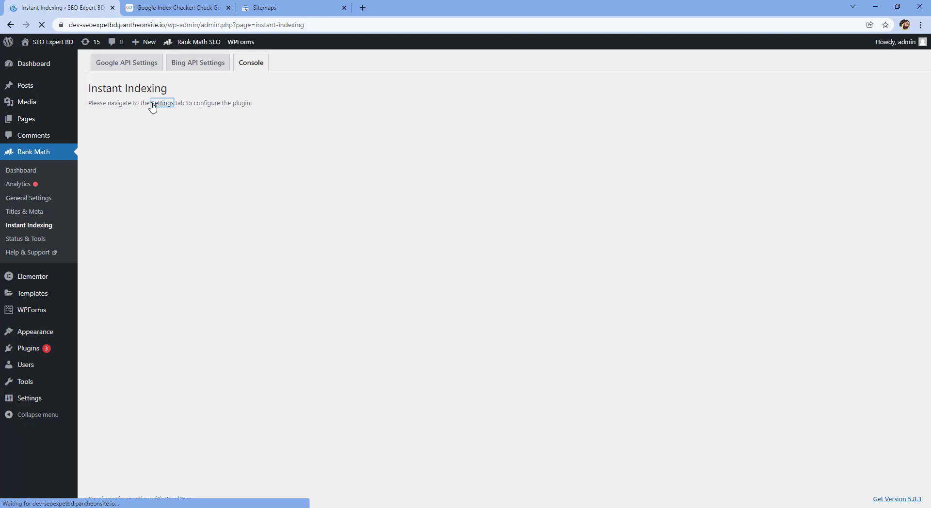